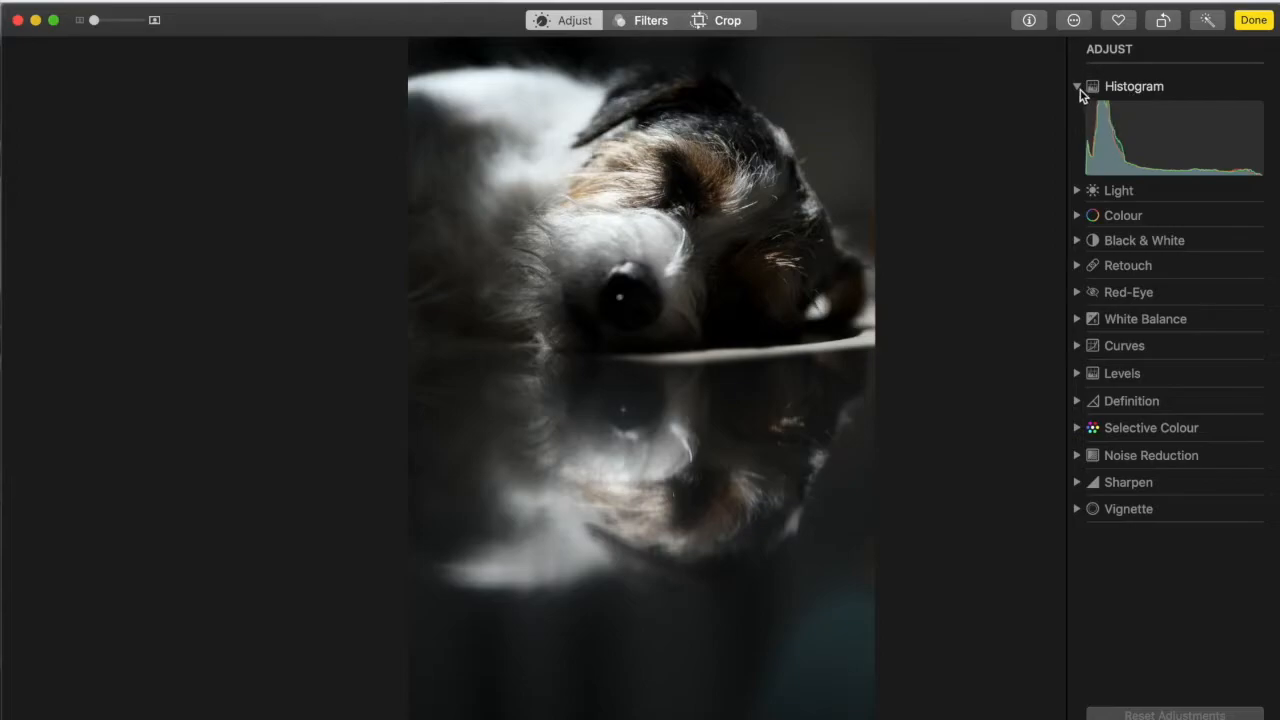
{"action": "left_click", "coordinate": [1079, 90]}
{"action": "left_click", "coordinate": [246, 1]}
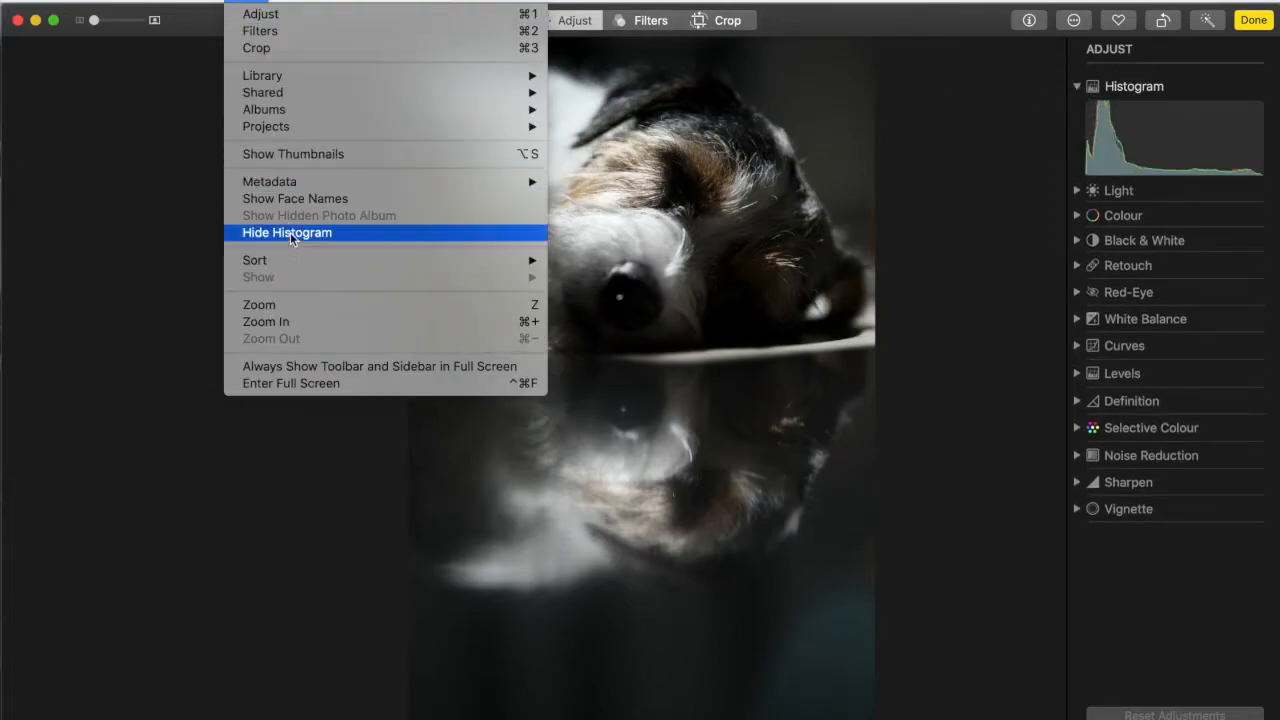
{"action": "left_click", "coordinate": [246, 1]}
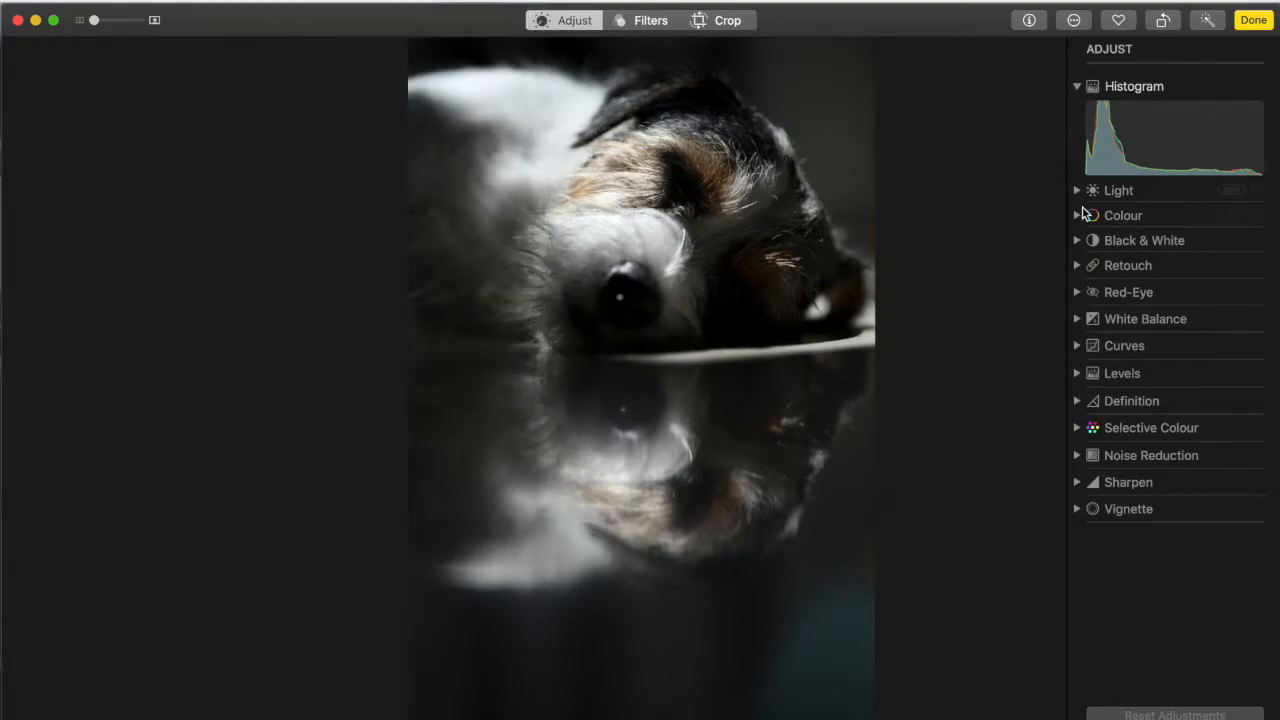
In the Light adjustments, try Exposure at 0.55 and reset it, and raise Shadows to 0.73.
{"action": "left_click", "coordinate": [1077, 194]}
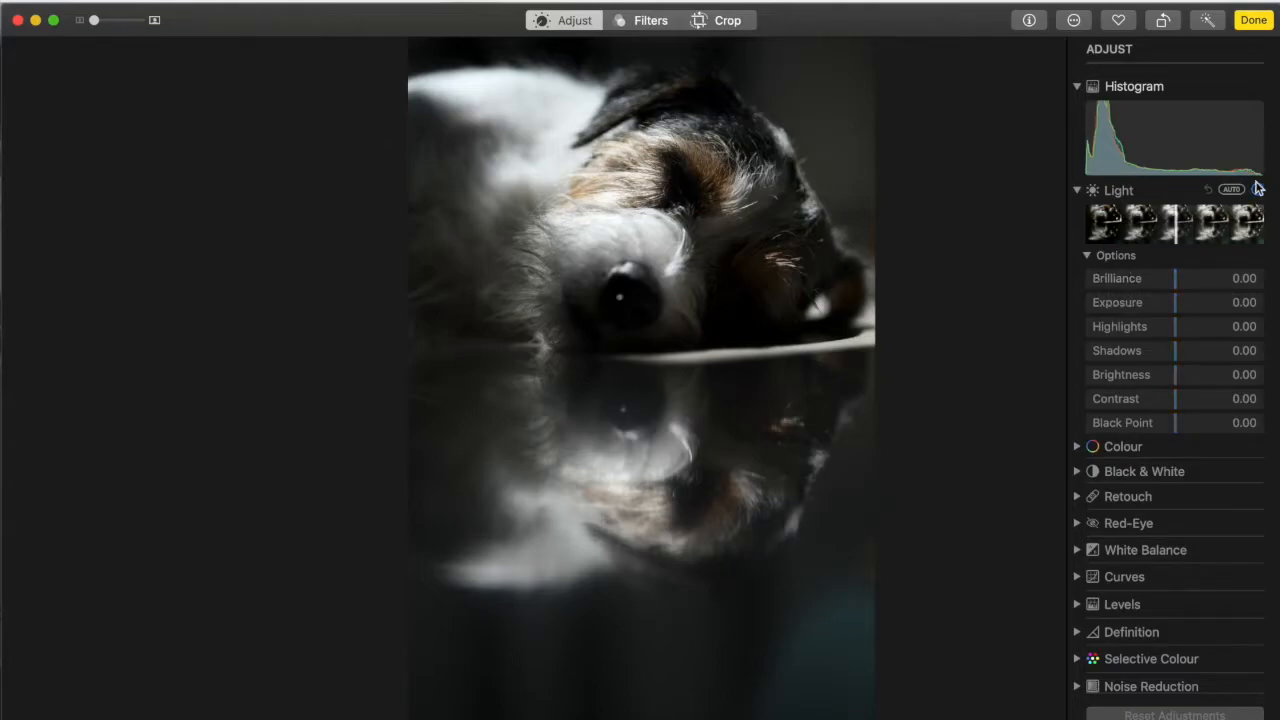
{"action": "left_click_drag", "start_coordinate": [1175, 304], "coordinate": [1226, 302]}
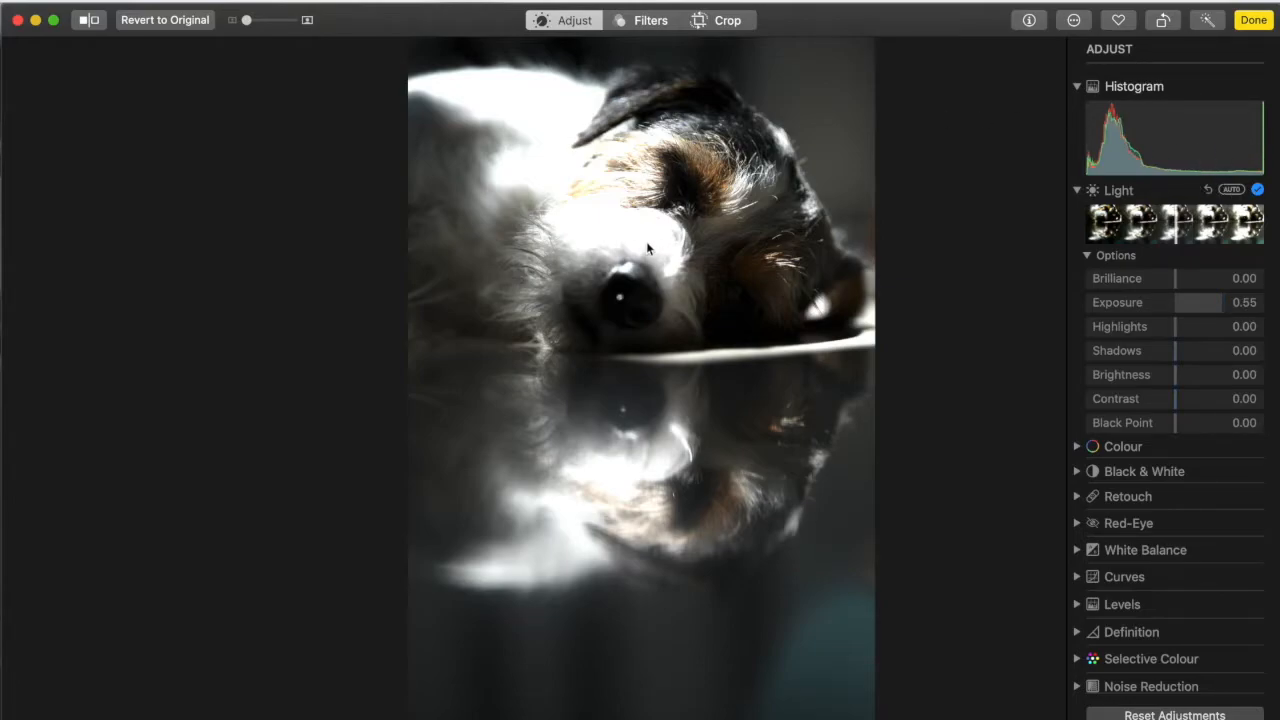
{"action": "double_click", "coordinate": [1225, 302]}
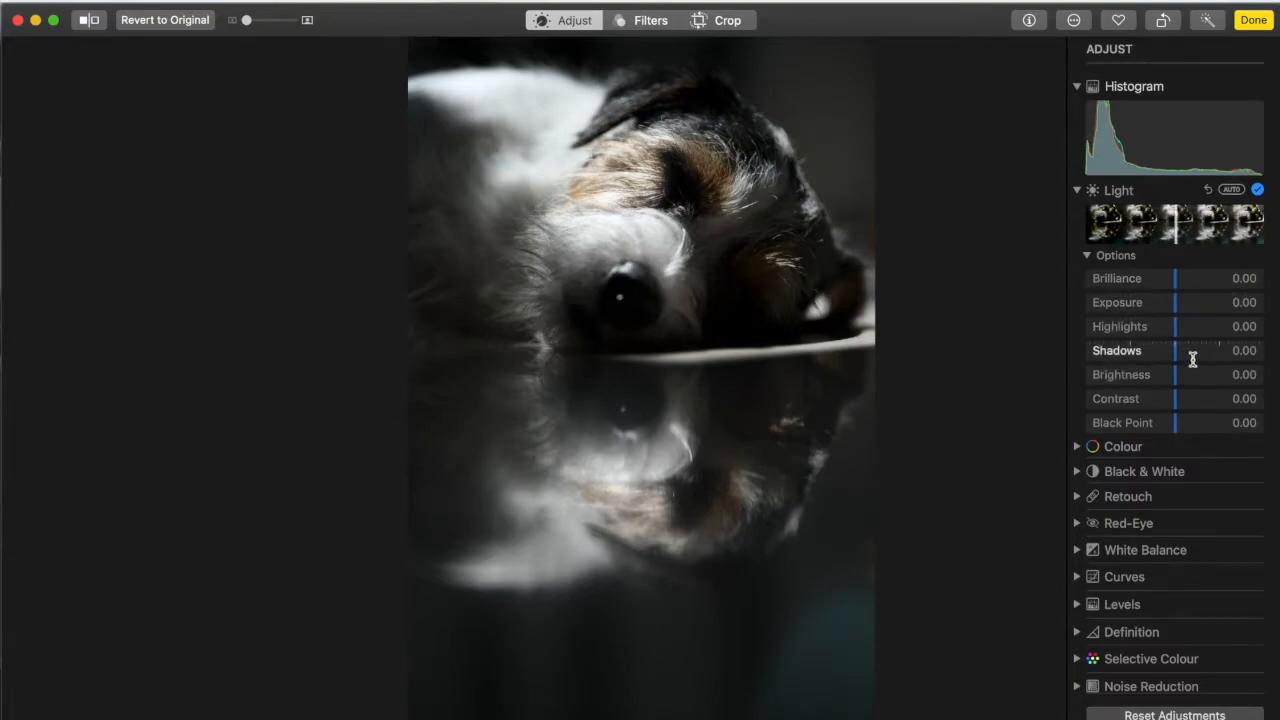
{"action": "left_click_drag", "start_coordinate": [1175, 350], "coordinate": [1213, 347]}
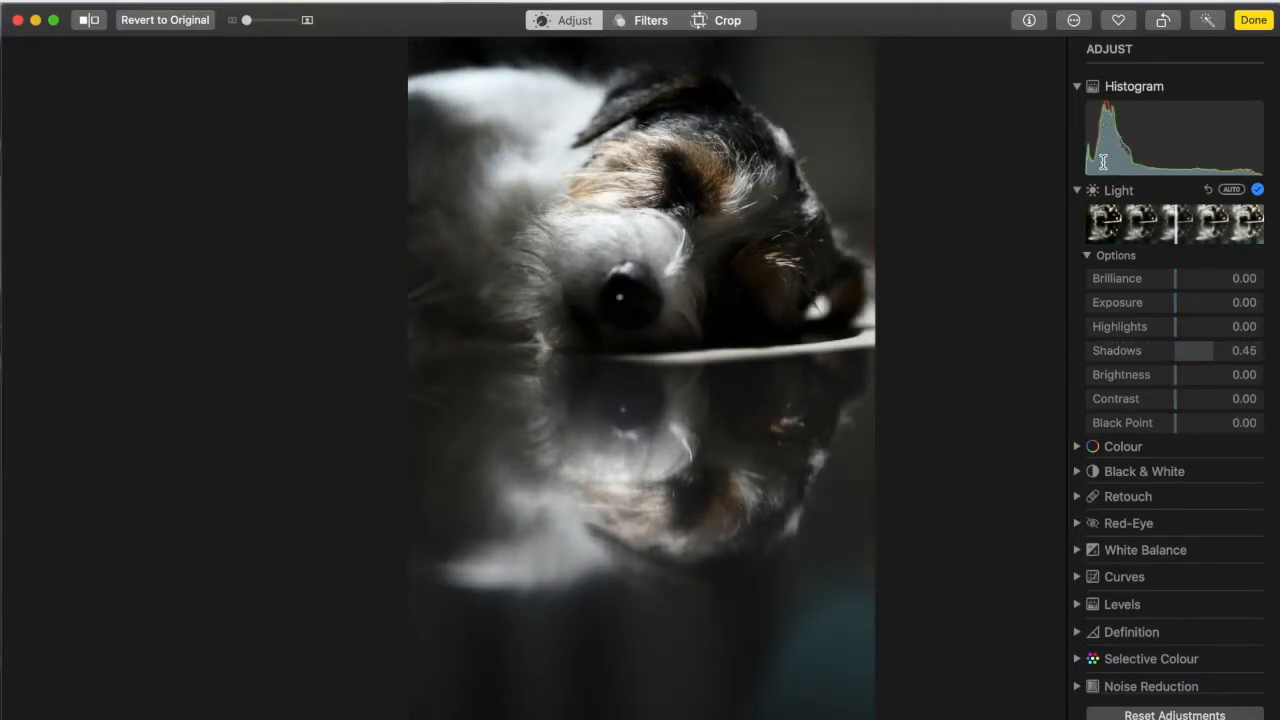
{"action": "left_click_drag", "start_coordinate": [1214, 349], "coordinate": [1238, 347]}
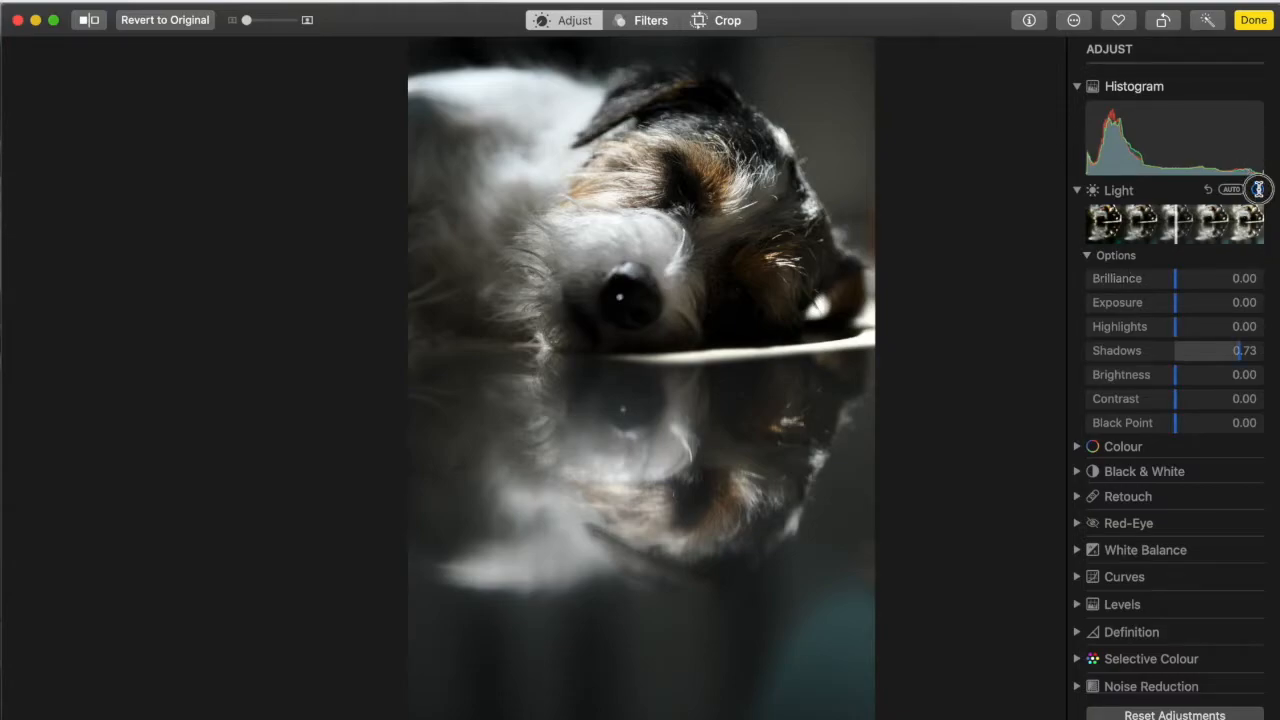
Compare the photo with and without the Light adjustments.
{"action": "left_click", "coordinate": [1258, 189]}
{"action": "left_click", "coordinate": [1258, 189]}
{"action": "left_click", "coordinate": [1258, 189]}
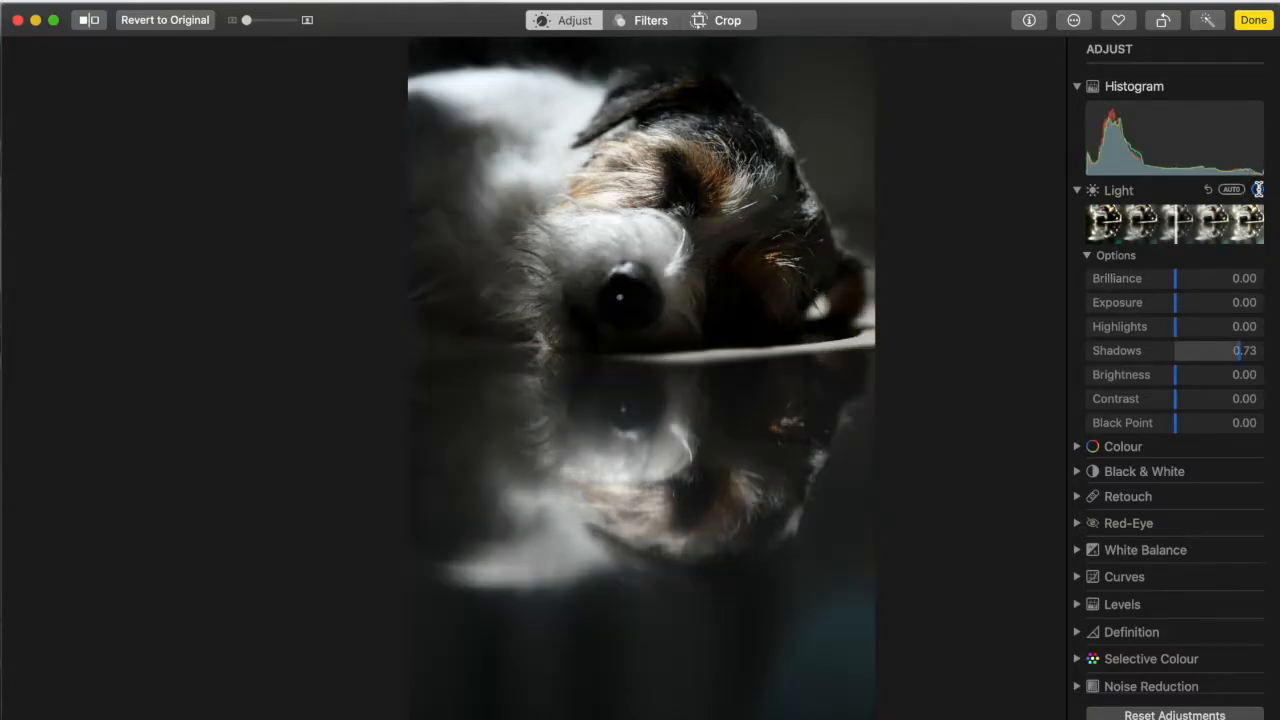
{"action": "left_click", "coordinate": [1258, 189]}
{"action": "left_click", "coordinate": [1258, 189]}
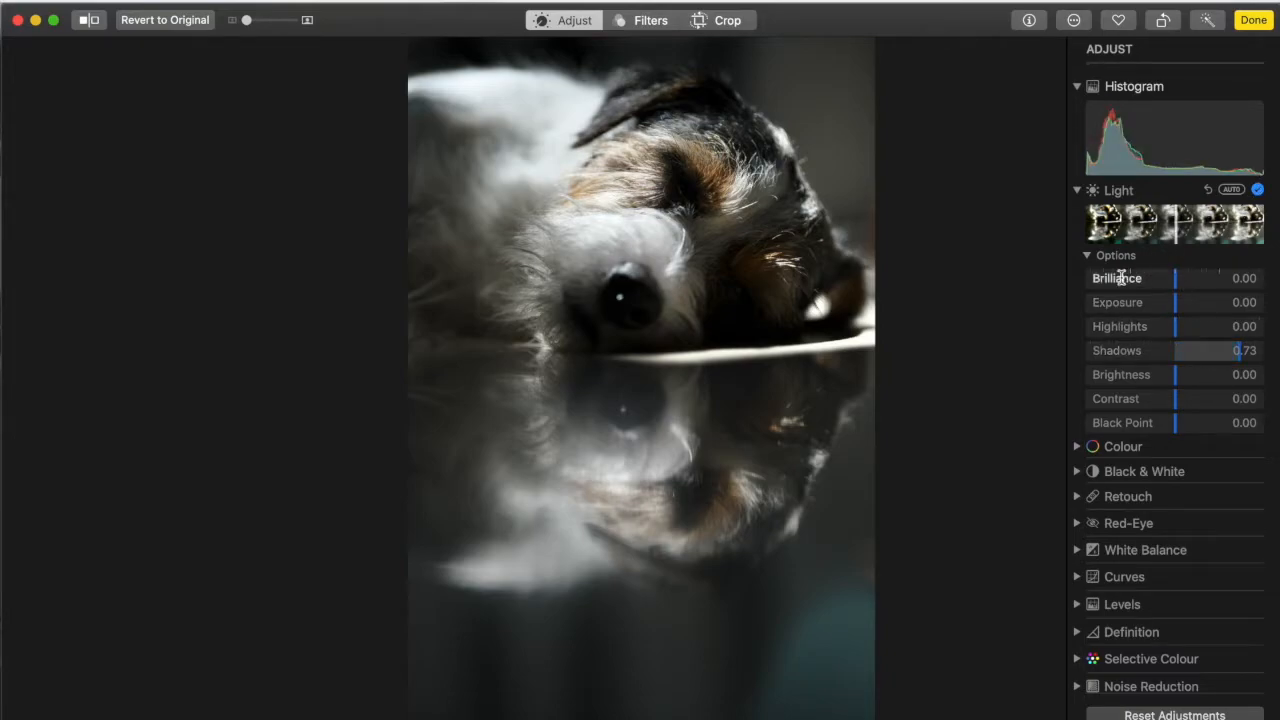
Try stronger Brilliance settings and settle on 0.23, and try a higher Black Point before resetting it.
{"action": "left_click_drag", "start_coordinate": [1176, 277], "coordinate": [1214, 277]}
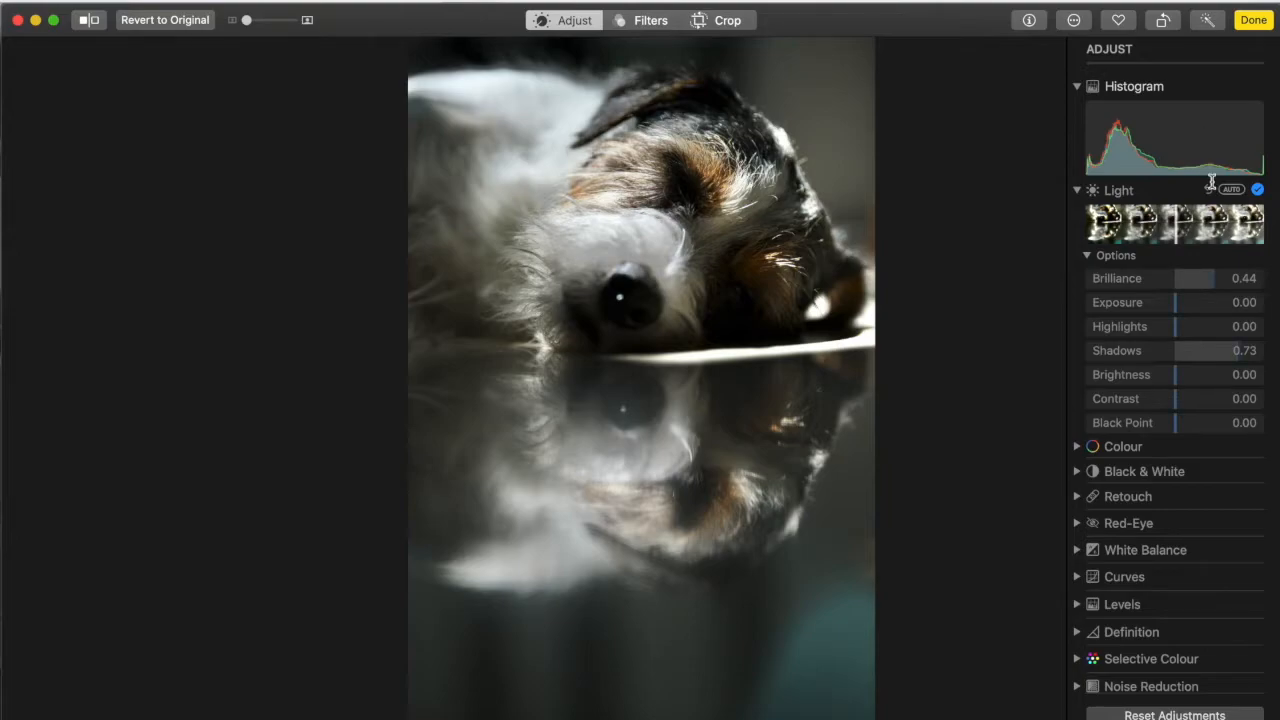
{"action": "mouse_move", "coordinate": [1213, 278]}
{"action": "left_mouse_down"}
{"action": "mouse_move", "coordinate": [1264, 275]}
{"action": "mouse_move", "coordinate": [1215, 277]}
{"action": "left_mouse_up"}
{"action": "left_click_drag", "start_coordinate": [1220, 277], "coordinate": [1249, 278]}
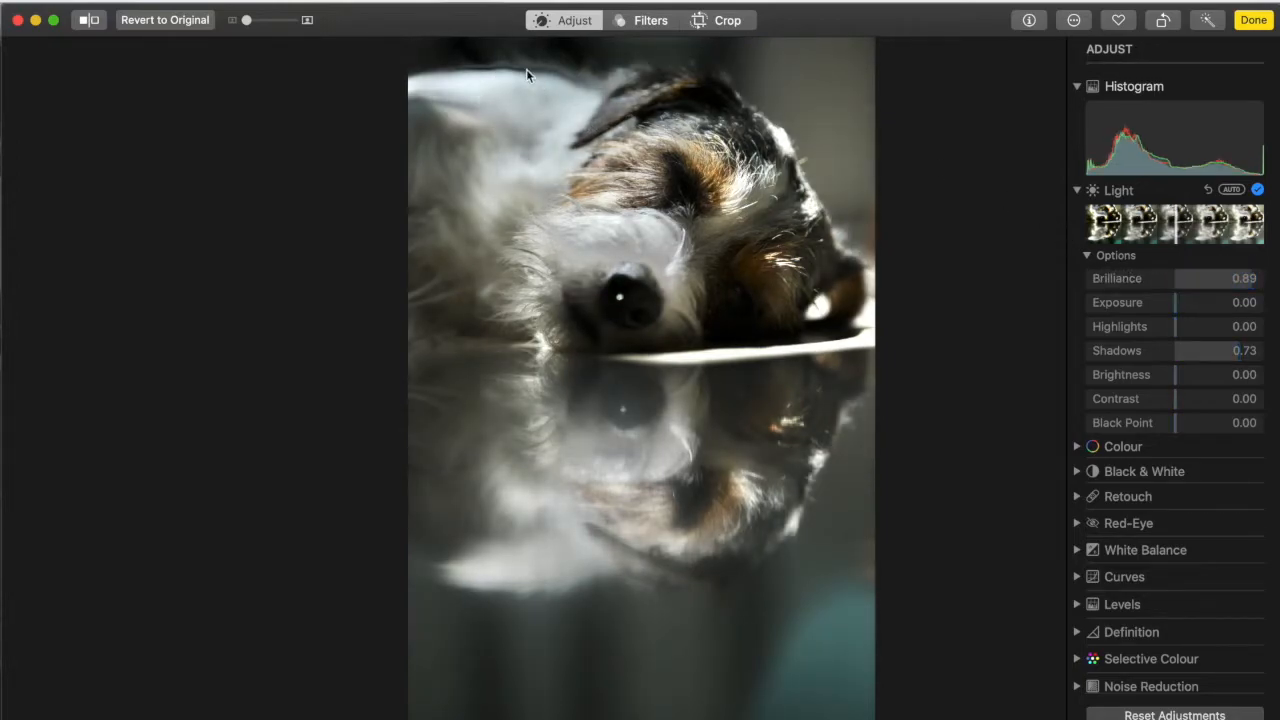
{"action": "left_click_drag", "start_coordinate": [1254, 280], "coordinate": [1194, 281]}
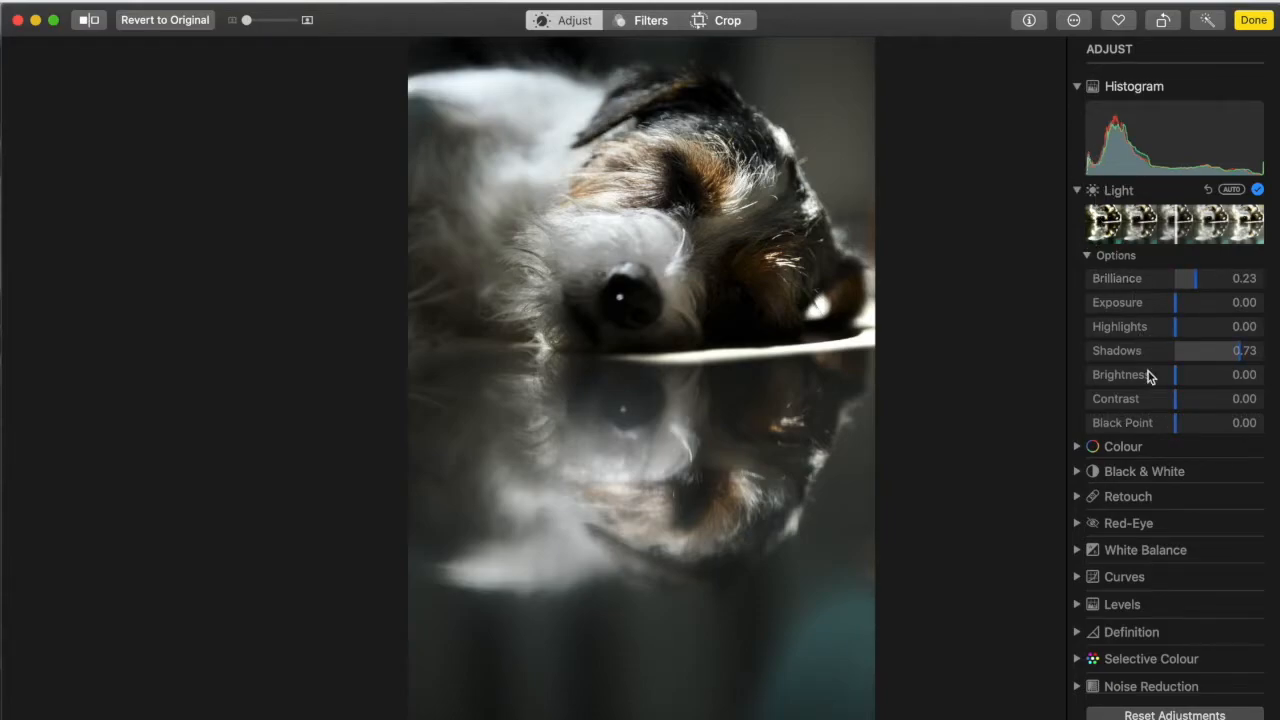
{"action": "left_click_drag", "start_coordinate": [1176, 423], "coordinate": [1225, 428]}
{"action": "double_click", "coordinate": [1225, 428]}
Set Contrast to 0.23 in the Colour adjustments and compare the photo with and without them.
{"action": "left_click", "coordinate": [1077, 447]}
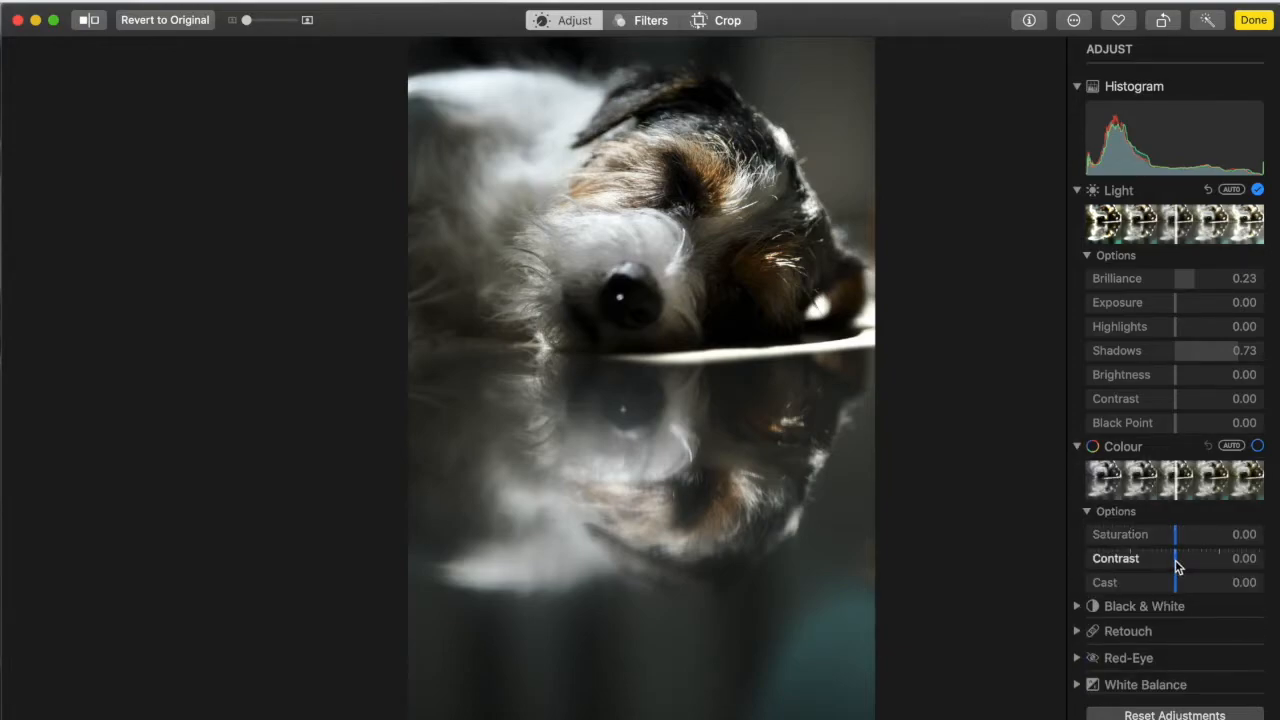
{"action": "mouse_move", "coordinate": [1177, 562]}
{"action": "left_mouse_down"}
{"action": "mouse_move", "coordinate": [1202, 560]}
{"action": "mouse_move", "coordinate": [1171, 551]}
{"action": "mouse_move", "coordinate": [1198, 560]}
{"action": "left_mouse_up"}
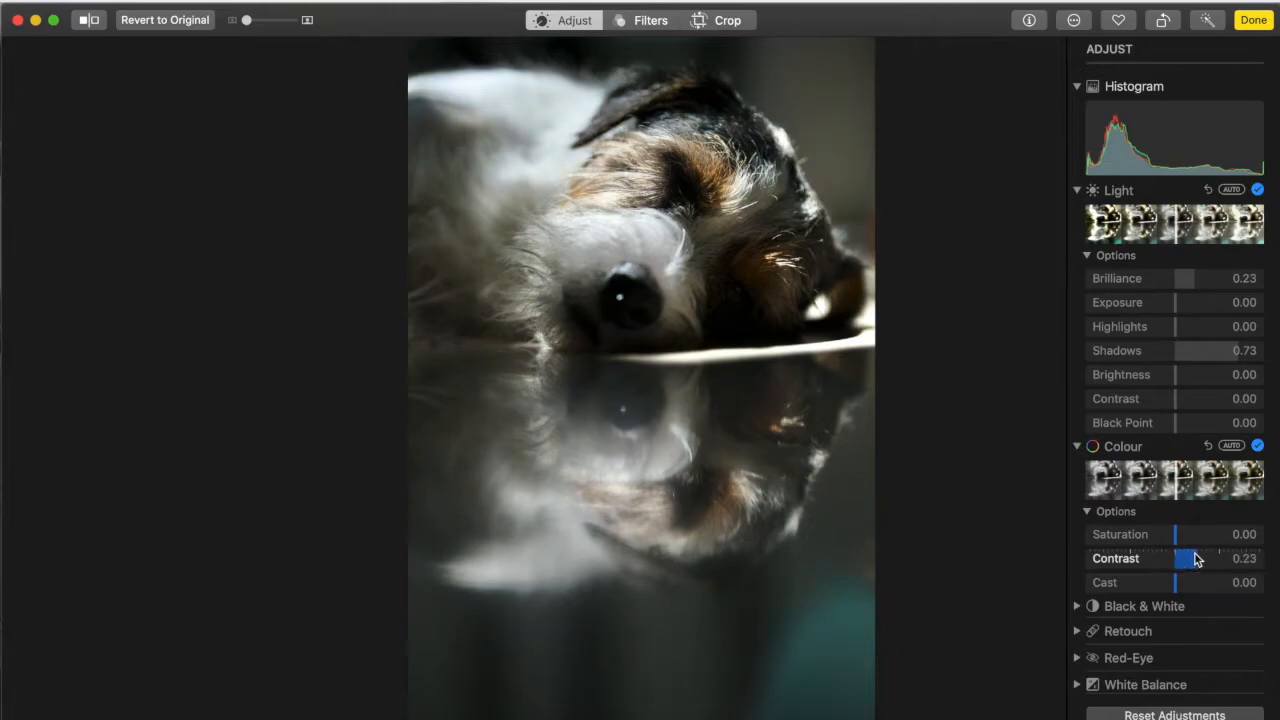
{"action": "left_click", "coordinate": [1258, 447]}
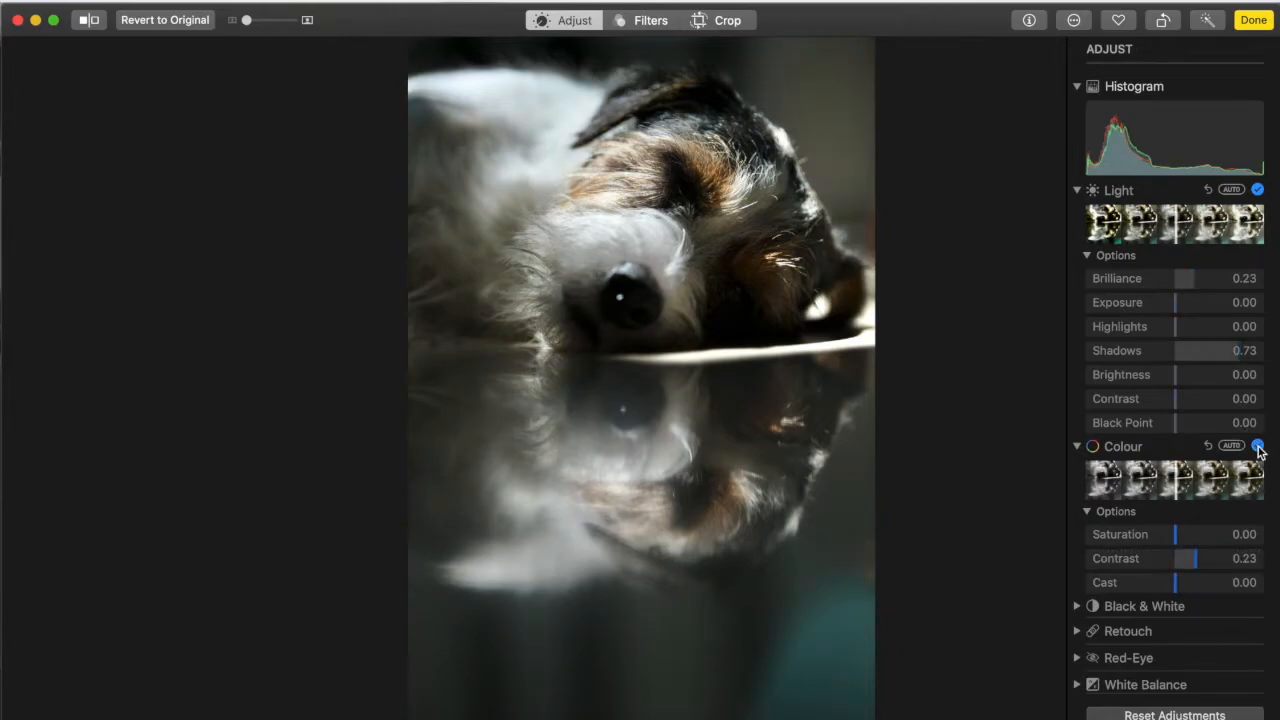
{"action": "left_click", "coordinate": [1258, 447]}
Sample the dog's brown fur in Selective Colour, raise its Saturation to 24.62, and compare with the adjustment off.
{"action": "scroll", "coordinate": [1151, 553], "scroll_direction": "down", "scroll_amount": 5}
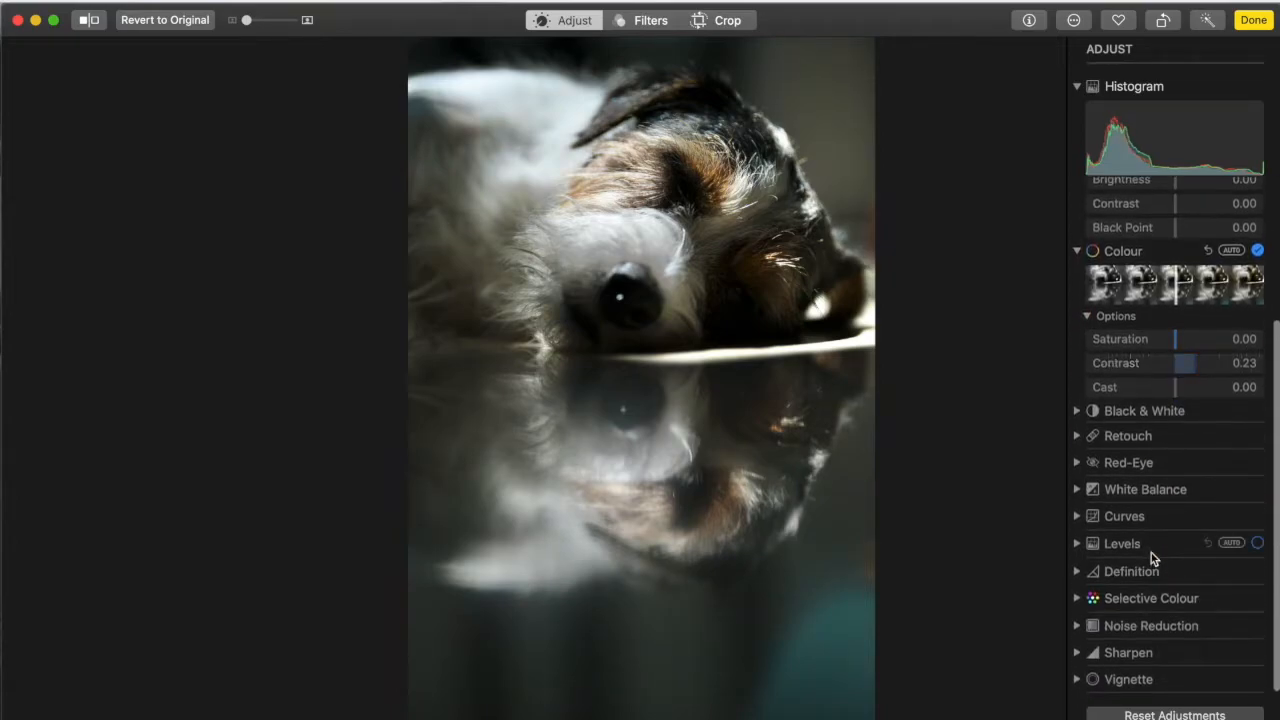
{"action": "left_click", "coordinate": [1076, 598]}
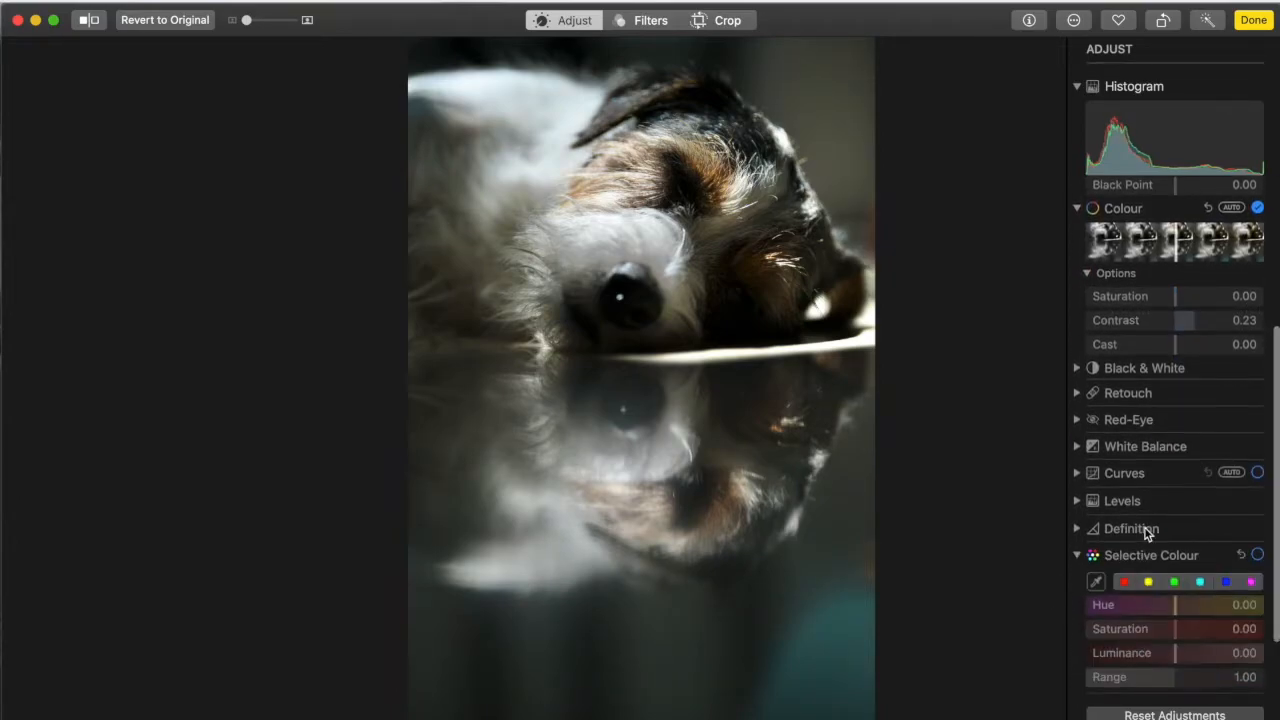
{"action": "scroll", "coordinate": [1145, 528], "scroll_direction": "down", "scroll_amount": 2}
{"action": "left_click", "coordinate": [1100, 503]}
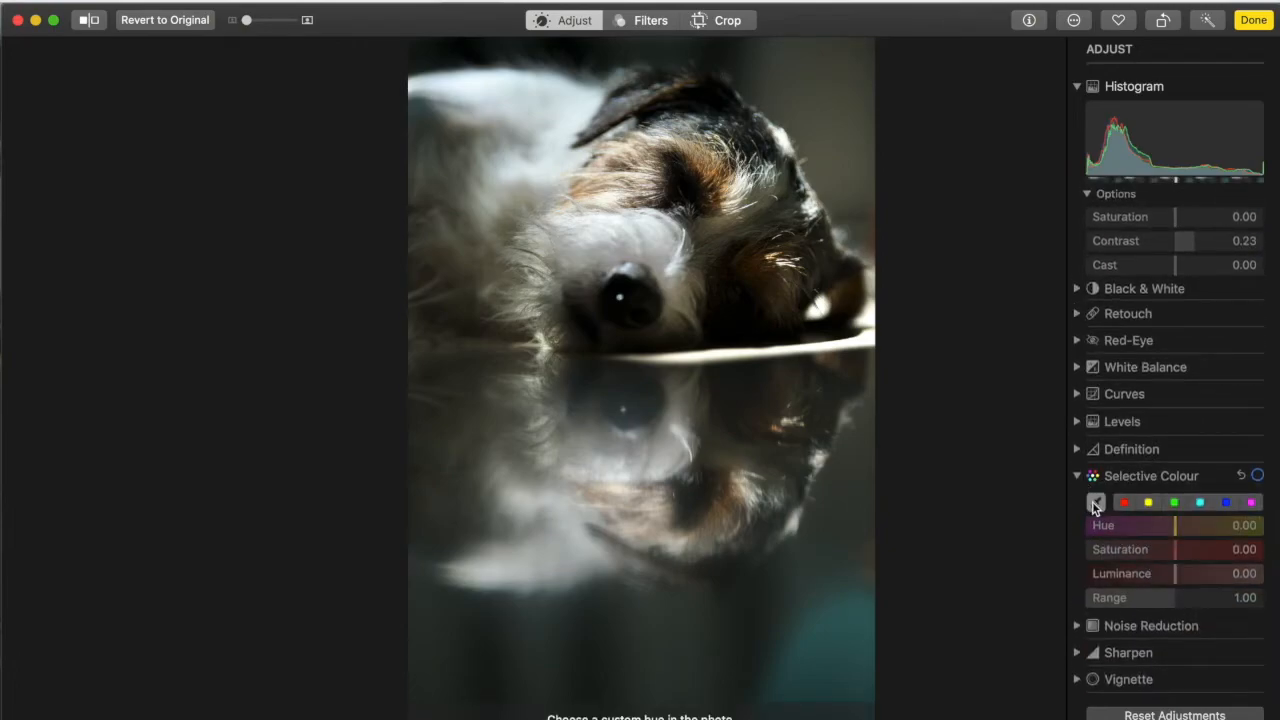
{"action": "left_click", "coordinate": [711, 159]}
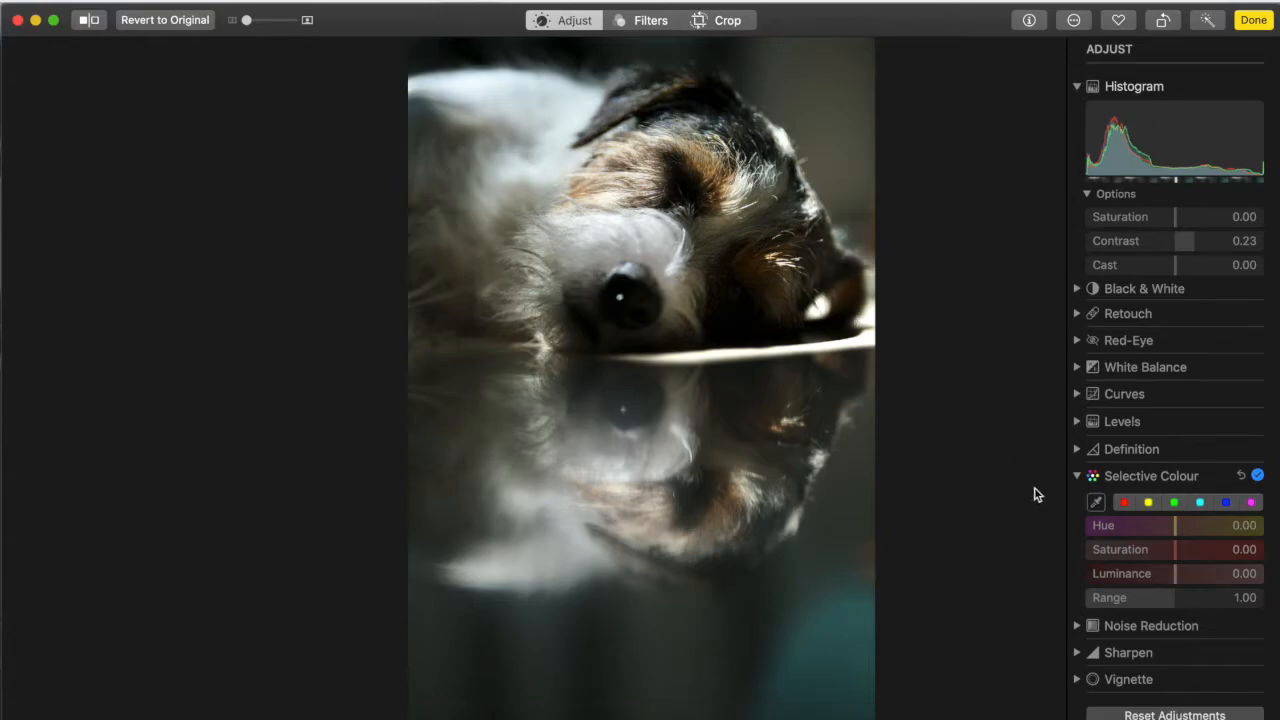
{"action": "left_click_drag", "start_coordinate": [1180, 551], "coordinate": [1199, 551]}
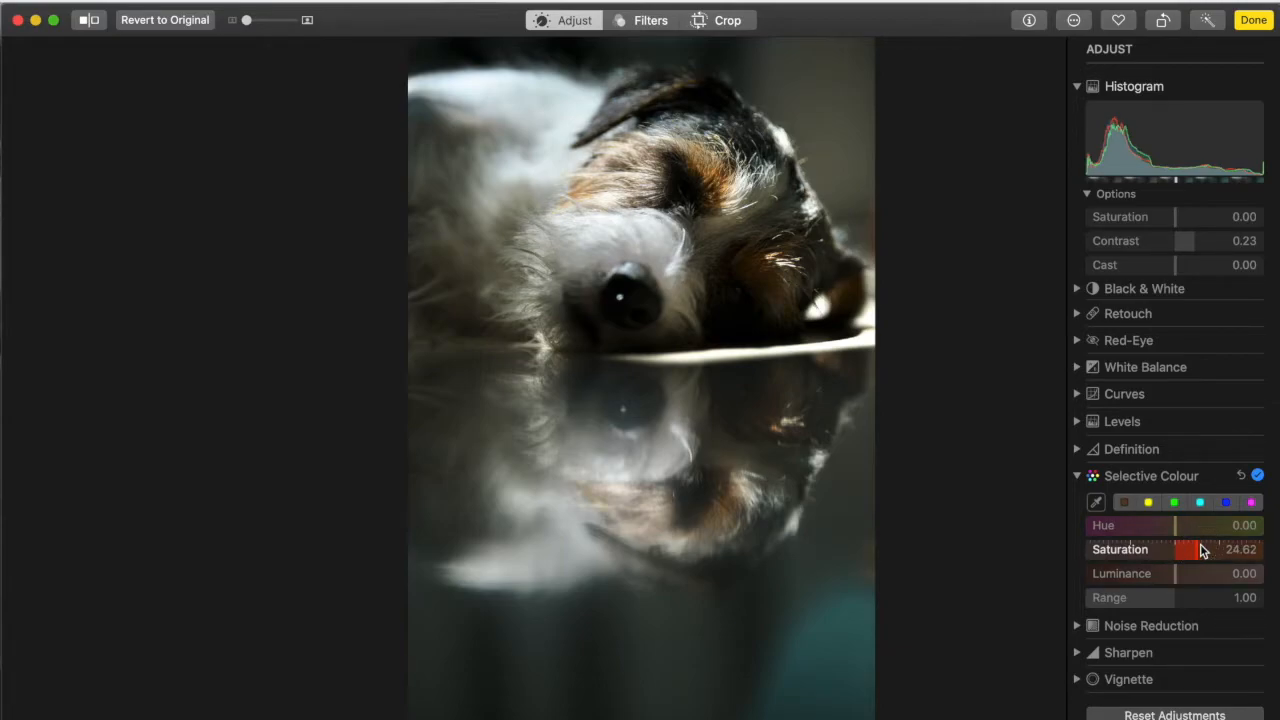
{"action": "left_click", "coordinate": [1258, 477]}
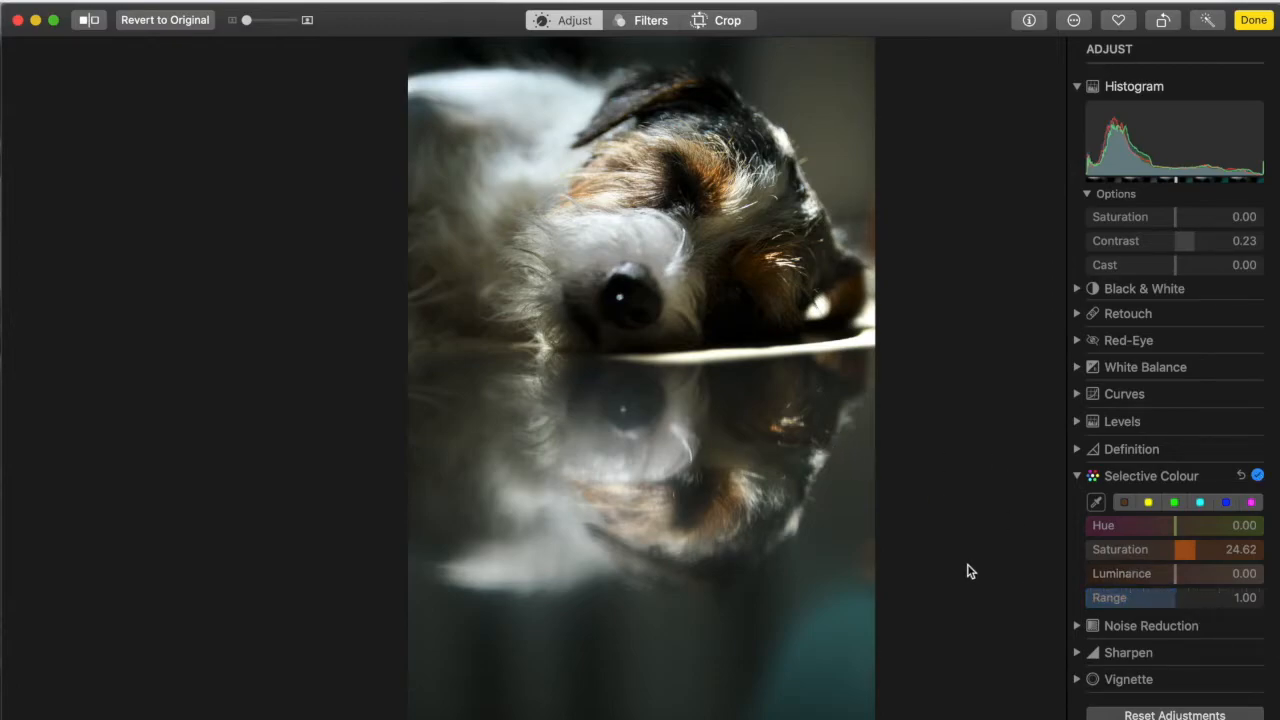
Retouch away the bright spot on the dog's nose and its reflection with a brush size of 66.99.
{"action": "left_click", "coordinate": [1078, 314]}
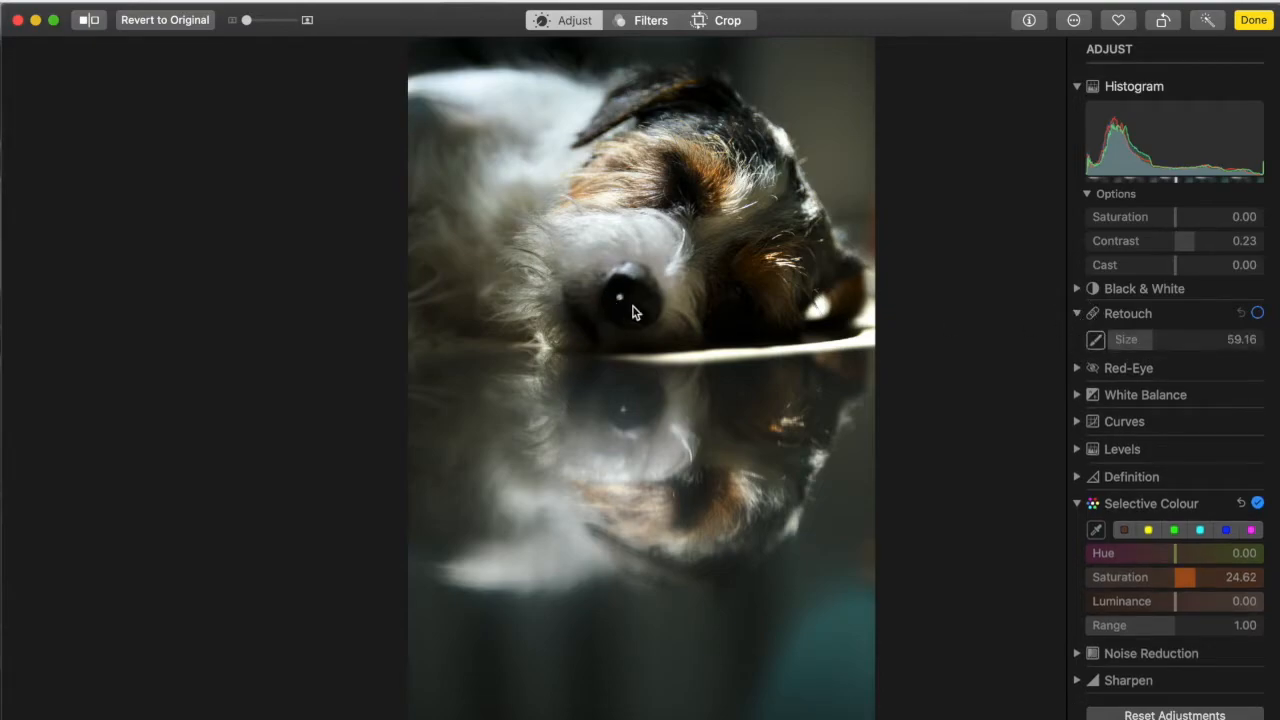
{"action": "left_click_drag", "start_coordinate": [1150, 340], "coordinate": [1162, 339]}
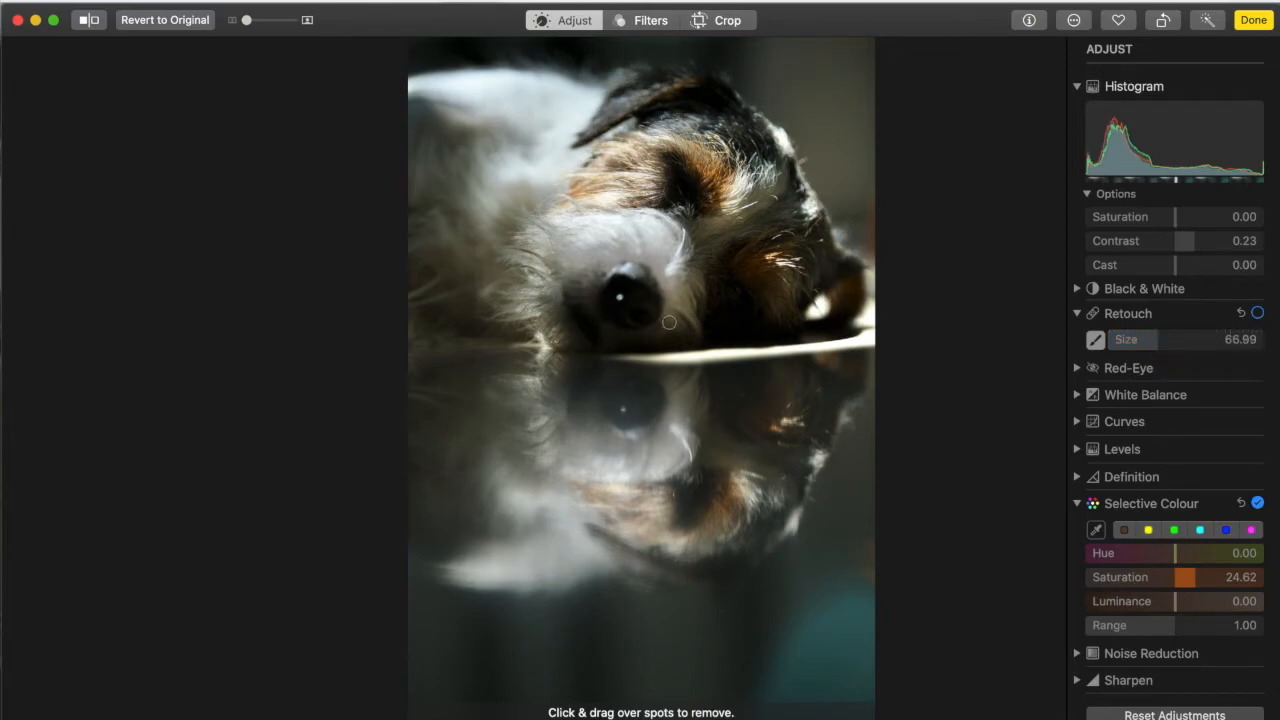
{"action": "left_click", "coordinate": [620, 298]}
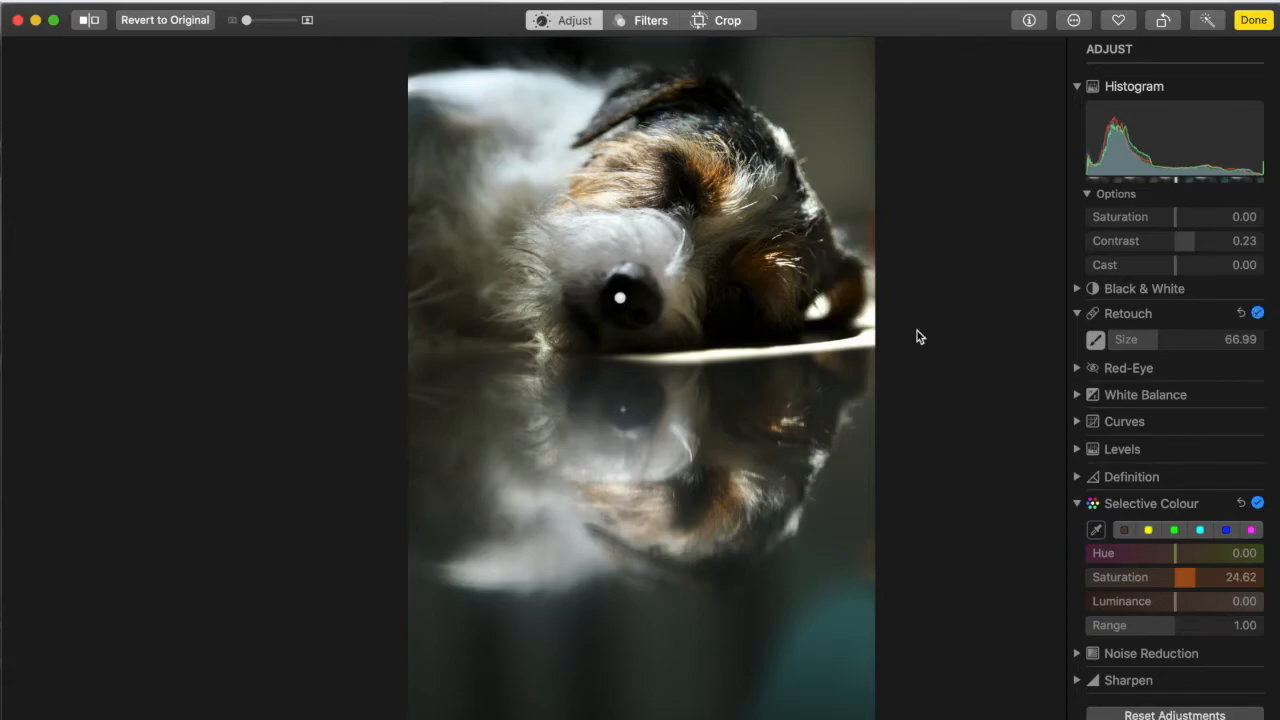
{"action": "left_click", "coordinate": [623, 408]}
Sharpen the photo with Intensity 0.78 and Edges 0.43, judging the effect on the magnified fur around the dog's eye.
{"action": "scroll", "coordinate": [1165, 392], "scroll_direction": "down", "scroll_amount": 2}
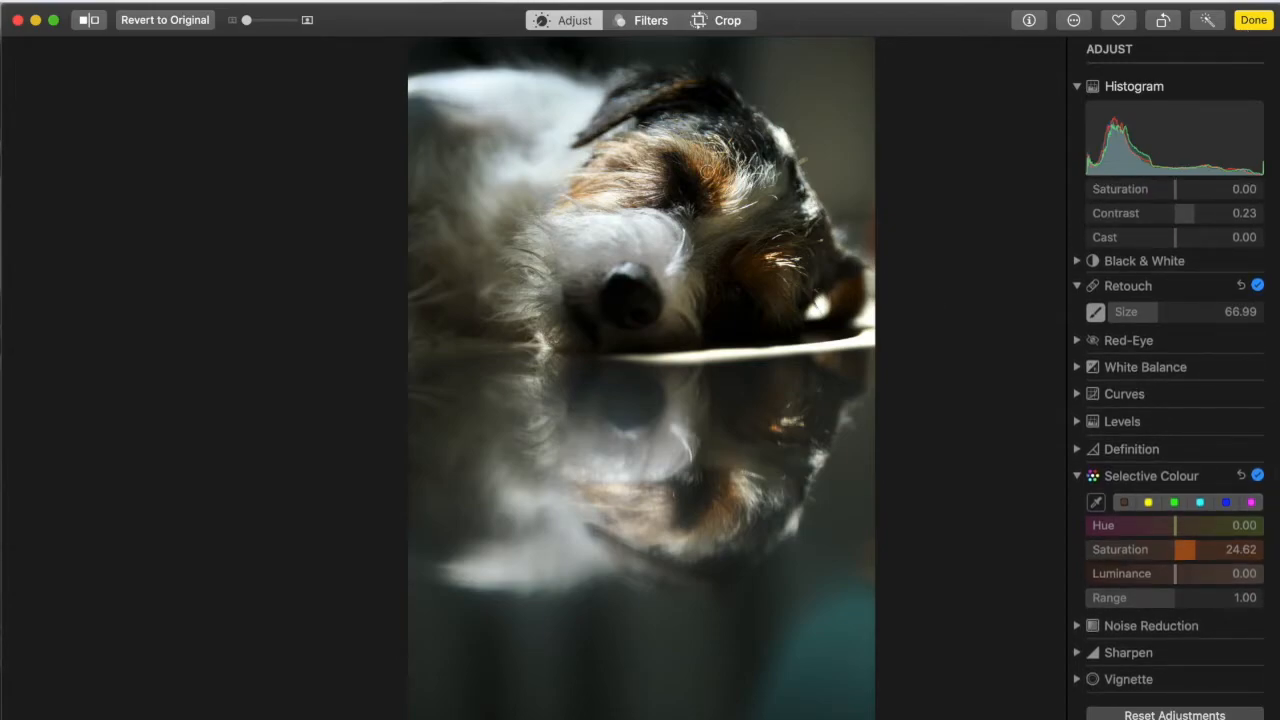
{"action": "scroll", "coordinate": [707, 172], "scroll_direction": "up", "scroll_amount": 5}
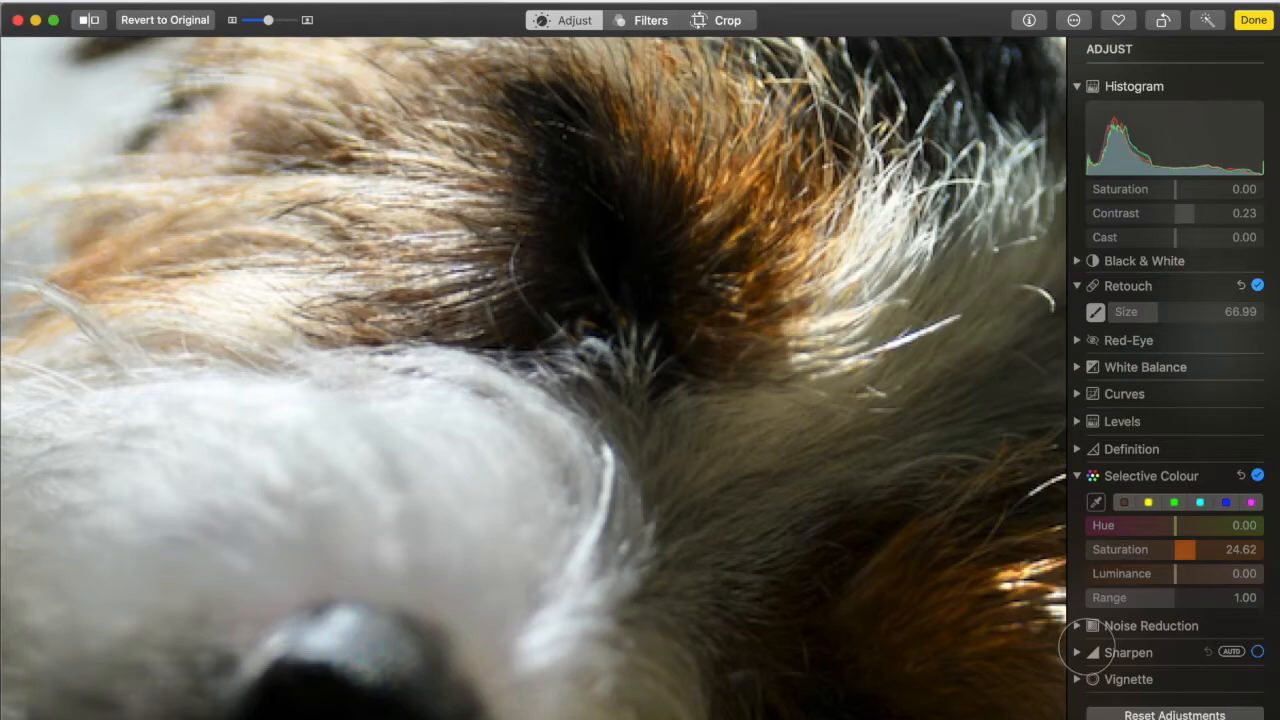
{"action": "left_click", "coordinate": [1077, 652]}
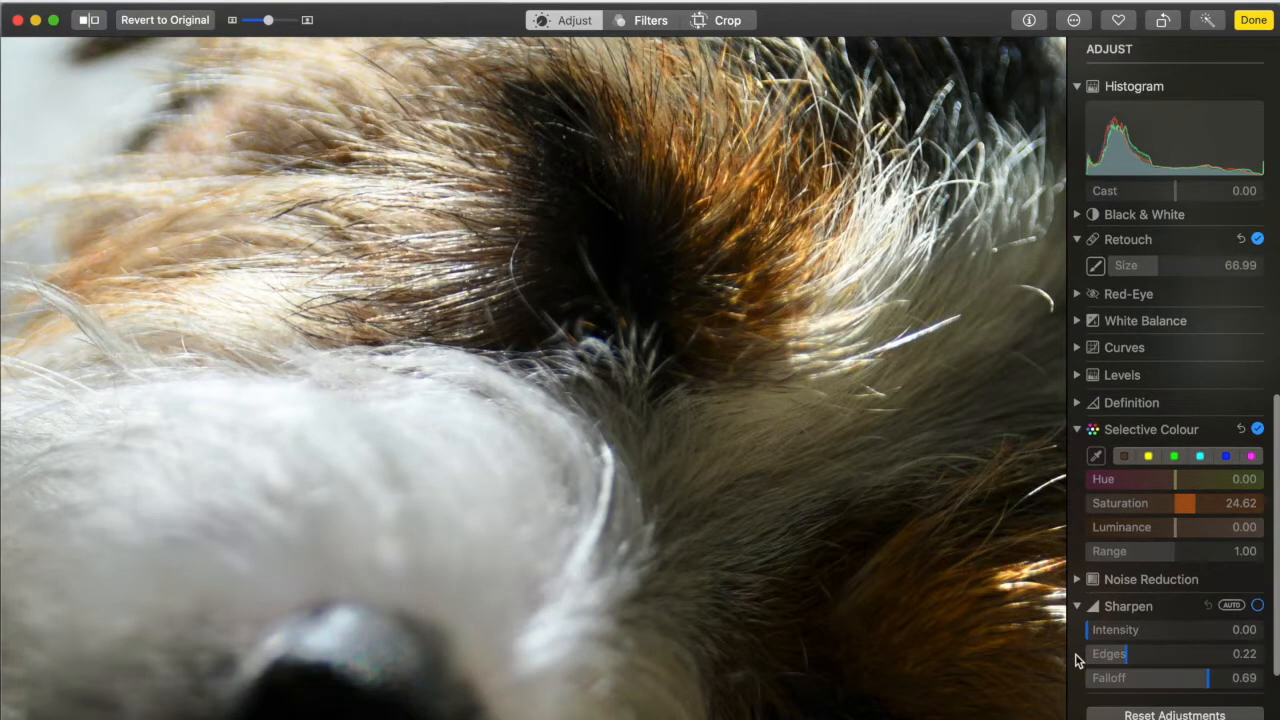
{"action": "left_click_drag", "start_coordinate": [808, 334], "coordinate": [759, 383]}
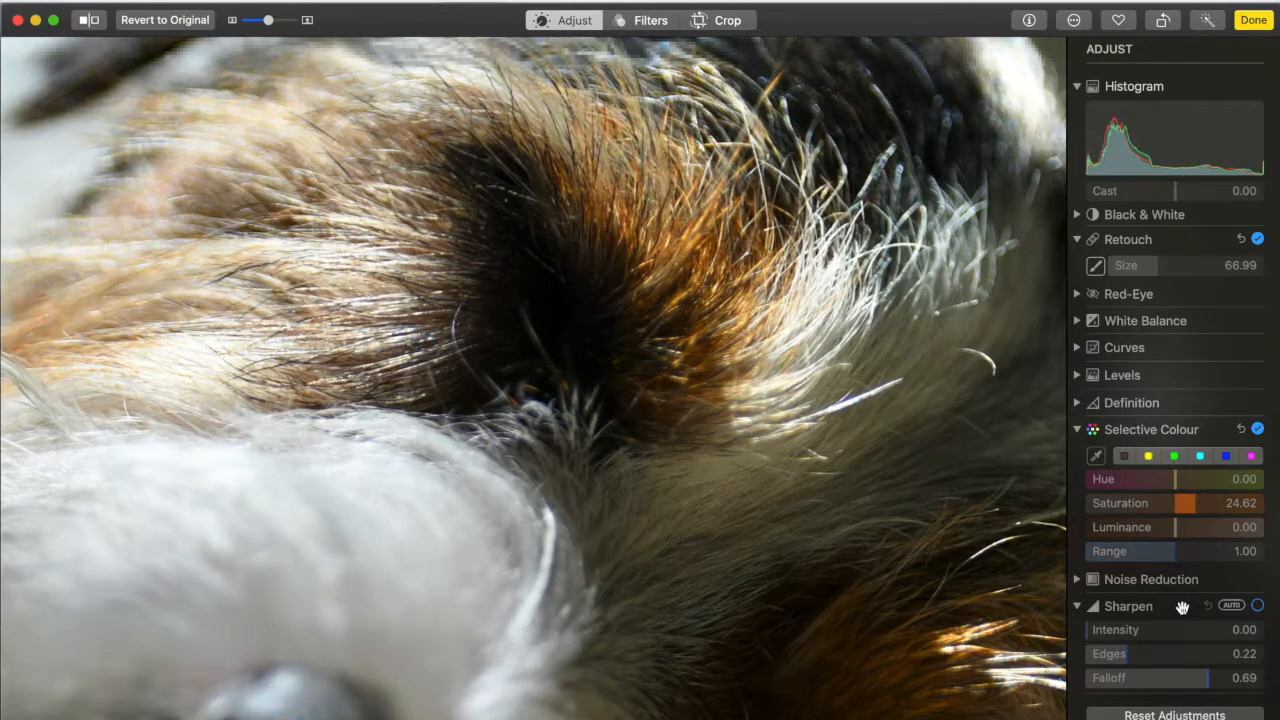
{"action": "left_click", "coordinate": [1222, 627]}
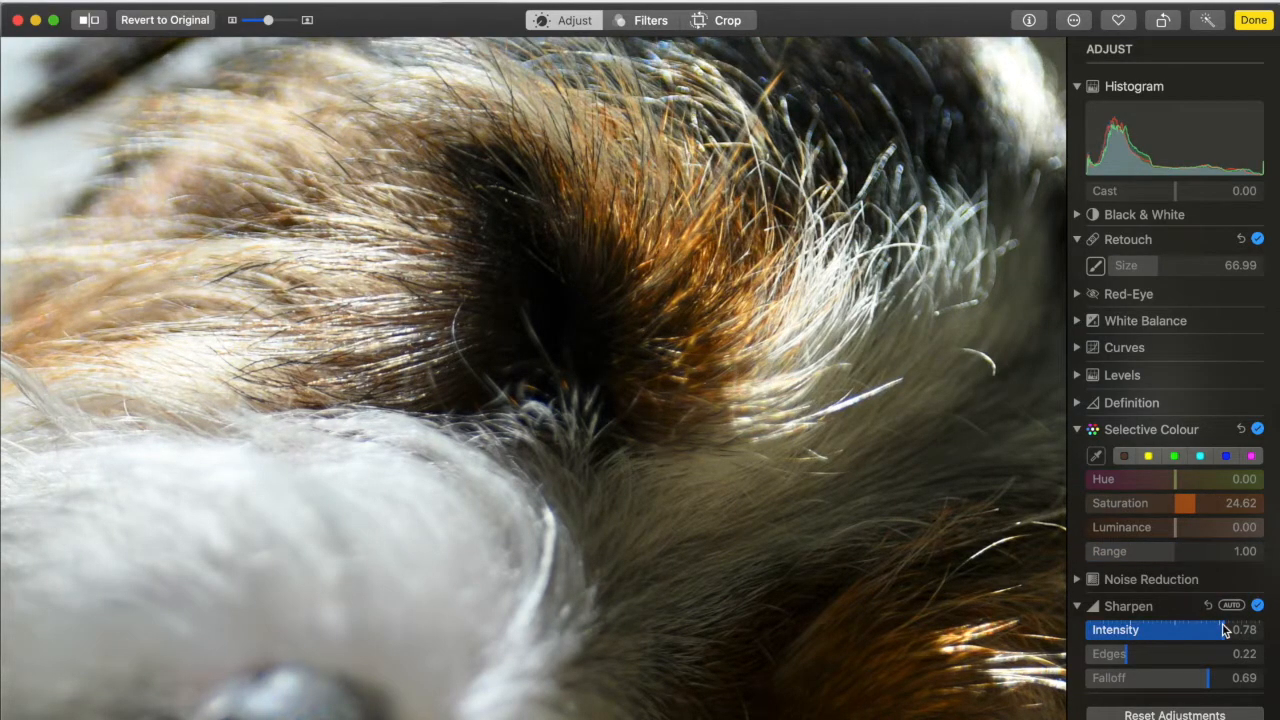
{"action": "left_click", "coordinate": [1163, 653]}
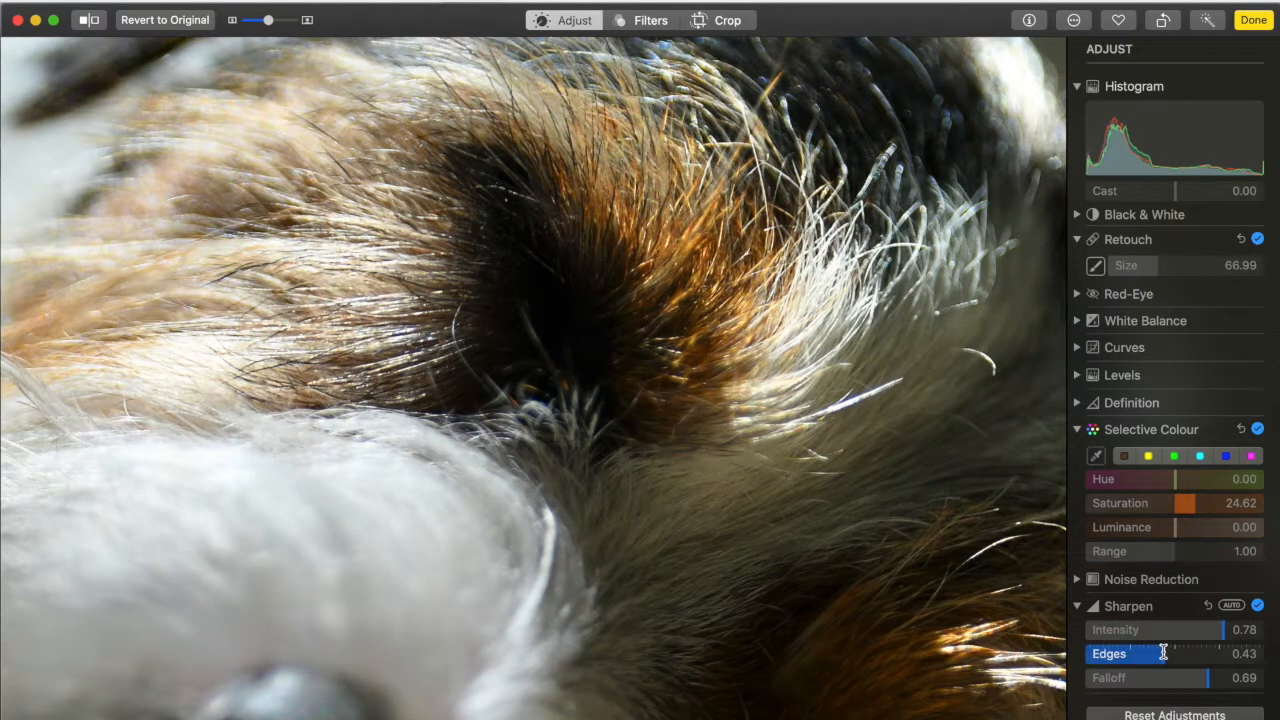
Compare the magnified fur with and without the sharpening.
{"action": "left_click", "coordinate": [1257, 603]}
{"action": "left_click", "coordinate": [1257, 604]}
{"action": "left_click", "coordinate": [1257, 604]}
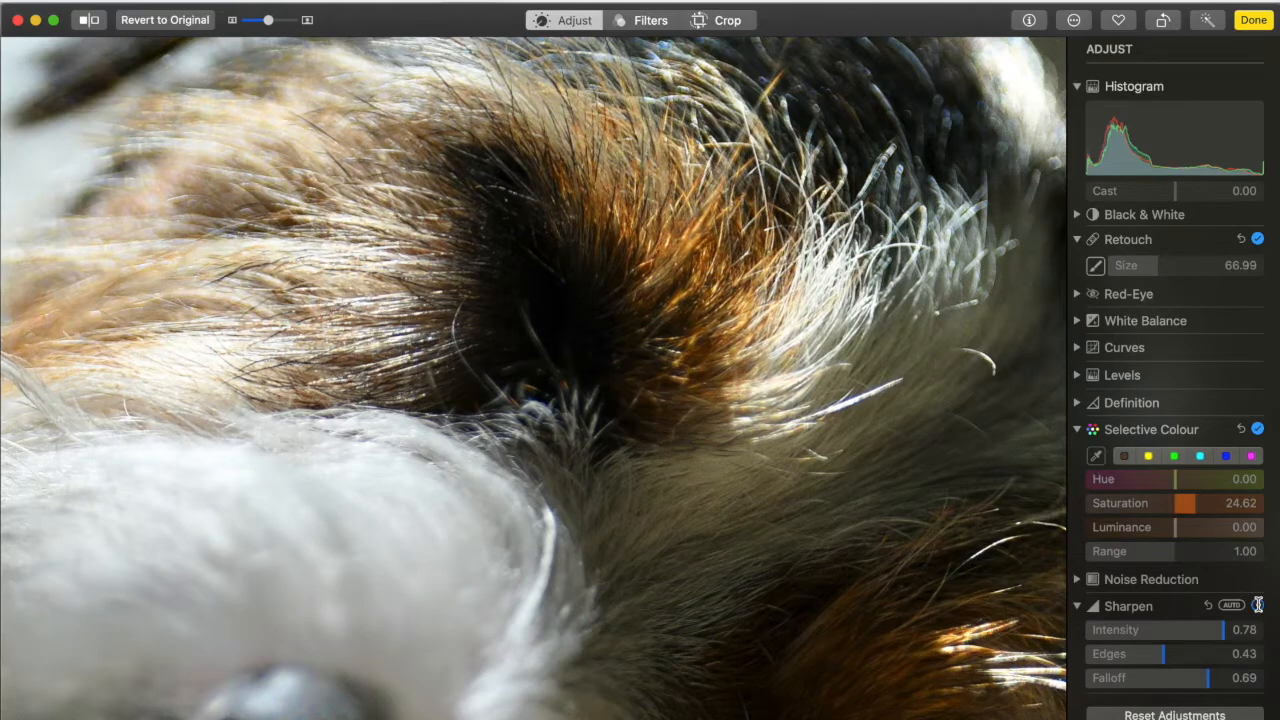
{"action": "left_click", "coordinate": [1257, 604]}
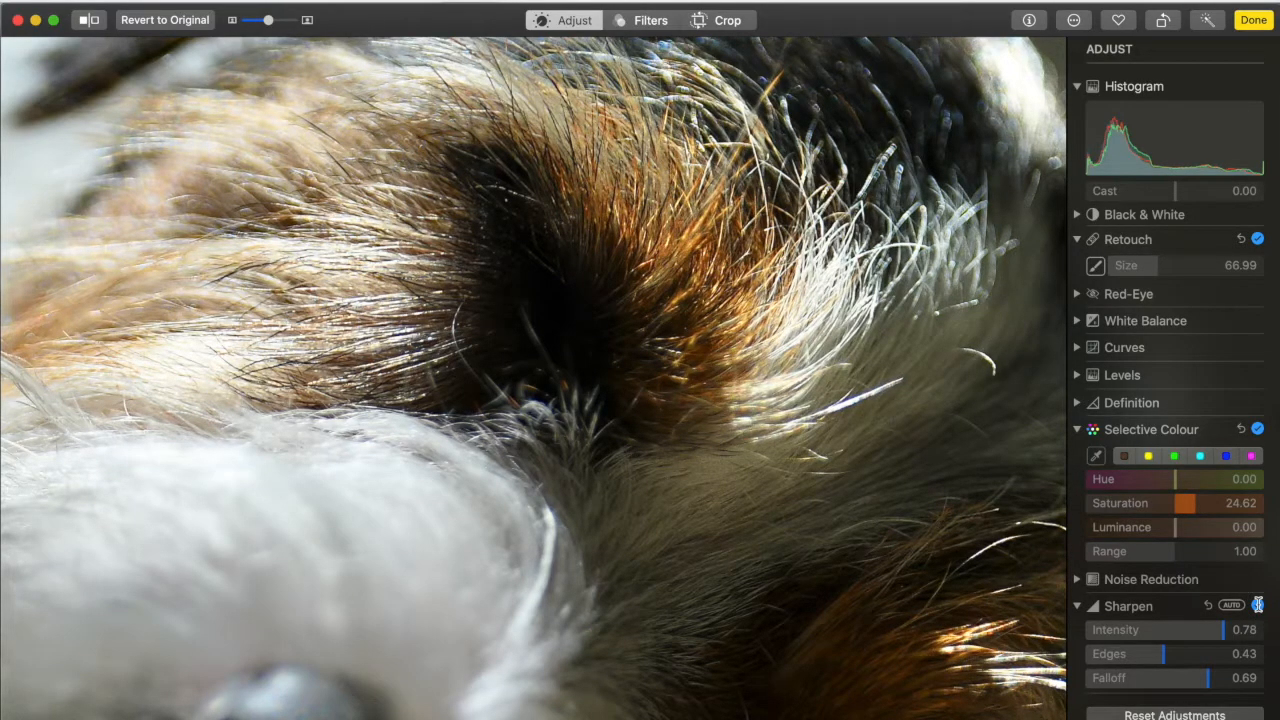
Reduce the sharpening to Intensity 0.70 and Edges 0.33, check it on the whole photo, and finish editing.
{"action": "left_click_drag", "start_coordinate": [1222, 630], "coordinate": [1145, 647]}
{"action": "scroll", "coordinate": [678, 452], "scroll_direction": "down", "scroll_amount": 10}
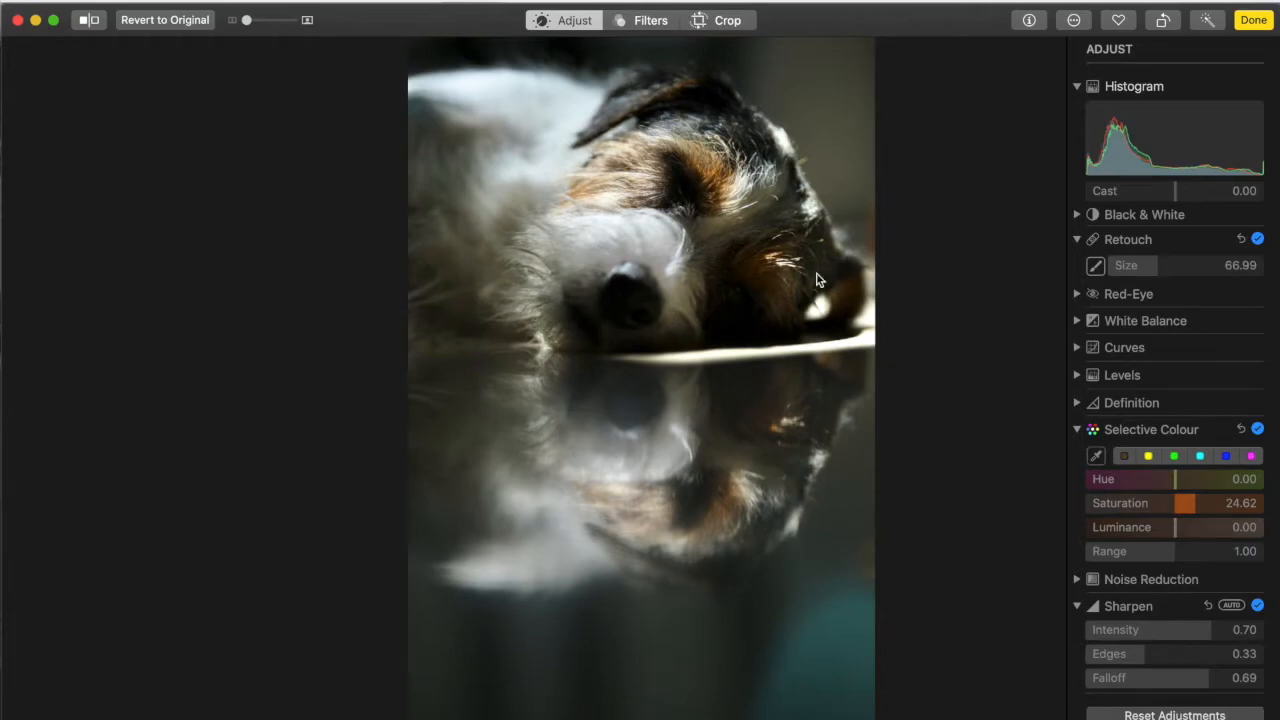
{"action": "left_click", "coordinate": [1258, 606]}
{"action": "left_click", "coordinate": [1255, 20]}
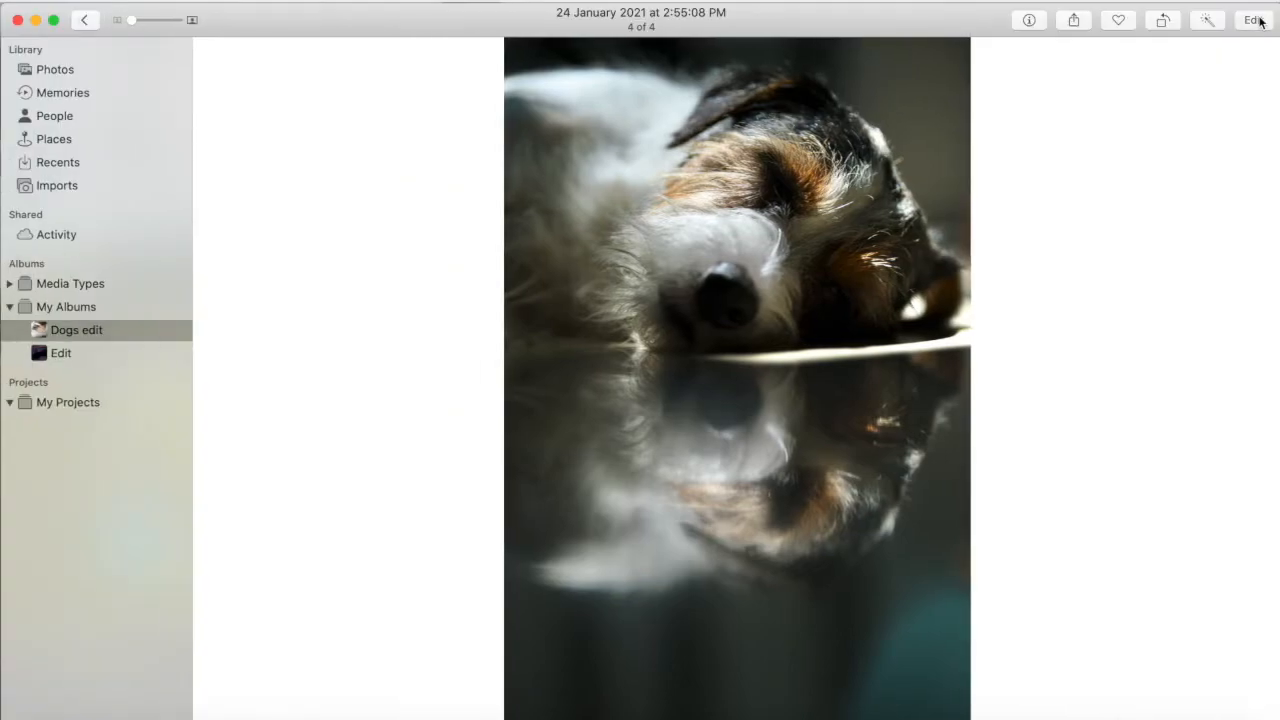
Flip between the edited photo and its neighbour in the Dogs edit album, ending on the second photo.
{"action": "key", "text": "Left"}
{"action": "key", "text": "Right"}
{"action": "key", "text": "Left"}
{"action": "key", "text": "Right"}
{"action": "key", "text": "Left"}
{"action": "key", "text": "Left"}
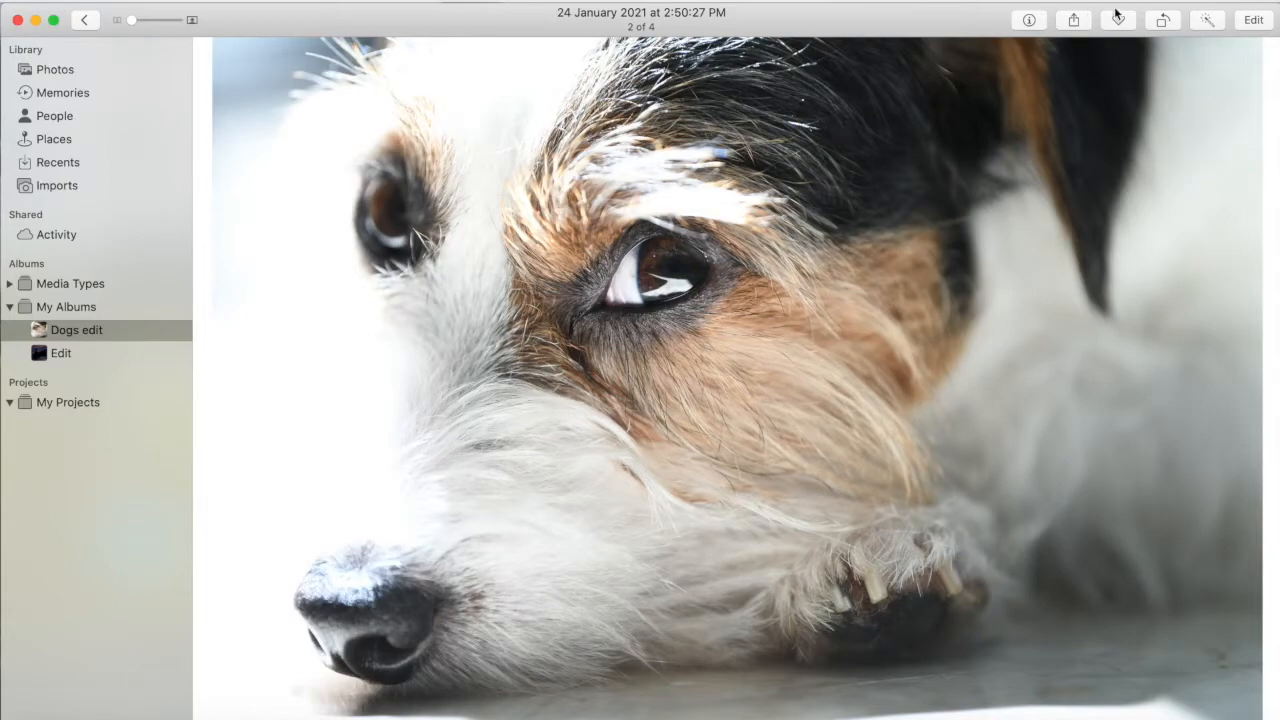
Open the close-up dog photo for editing, set the light Black Point to 0.17, and compare it with and without the light adjustment.
{"action": "key", "text": "Return"}
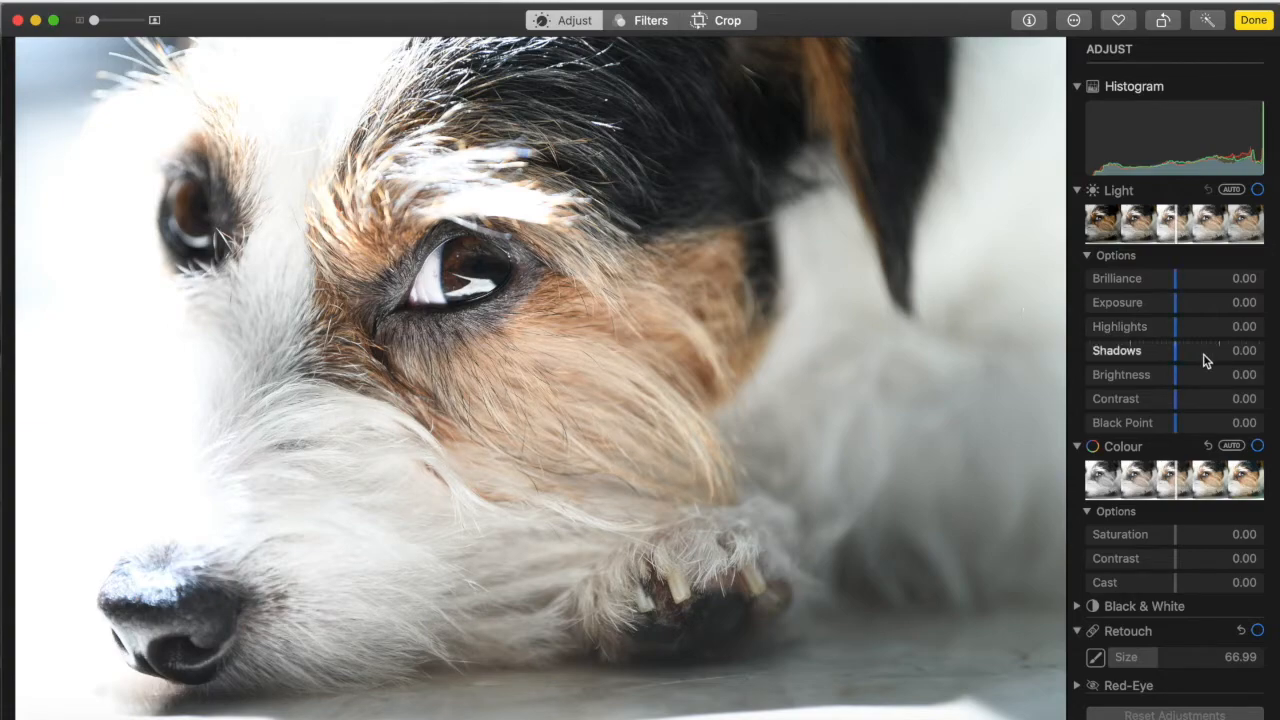
{"action": "left_click_drag", "start_coordinate": [1176, 427], "coordinate": [1197, 426]}
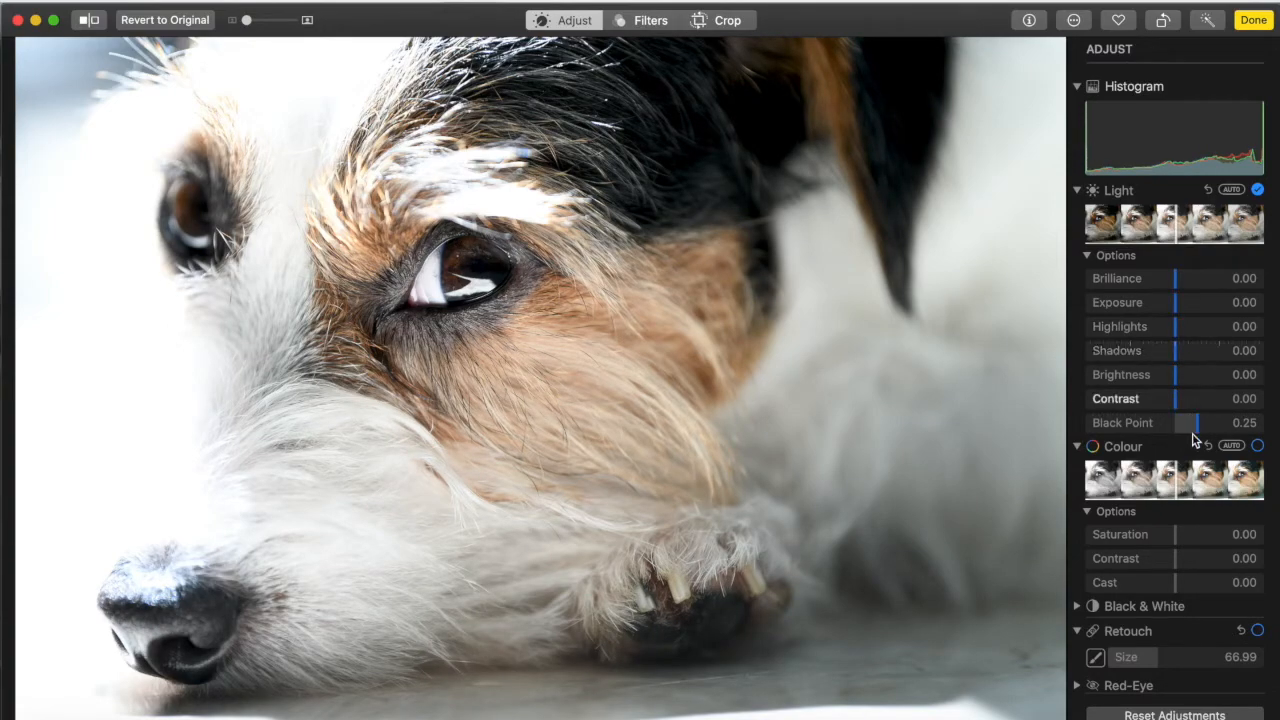
{"action": "left_click_drag", "start_coordinate": [1196, 424], "coordinate": [1190, 428]}
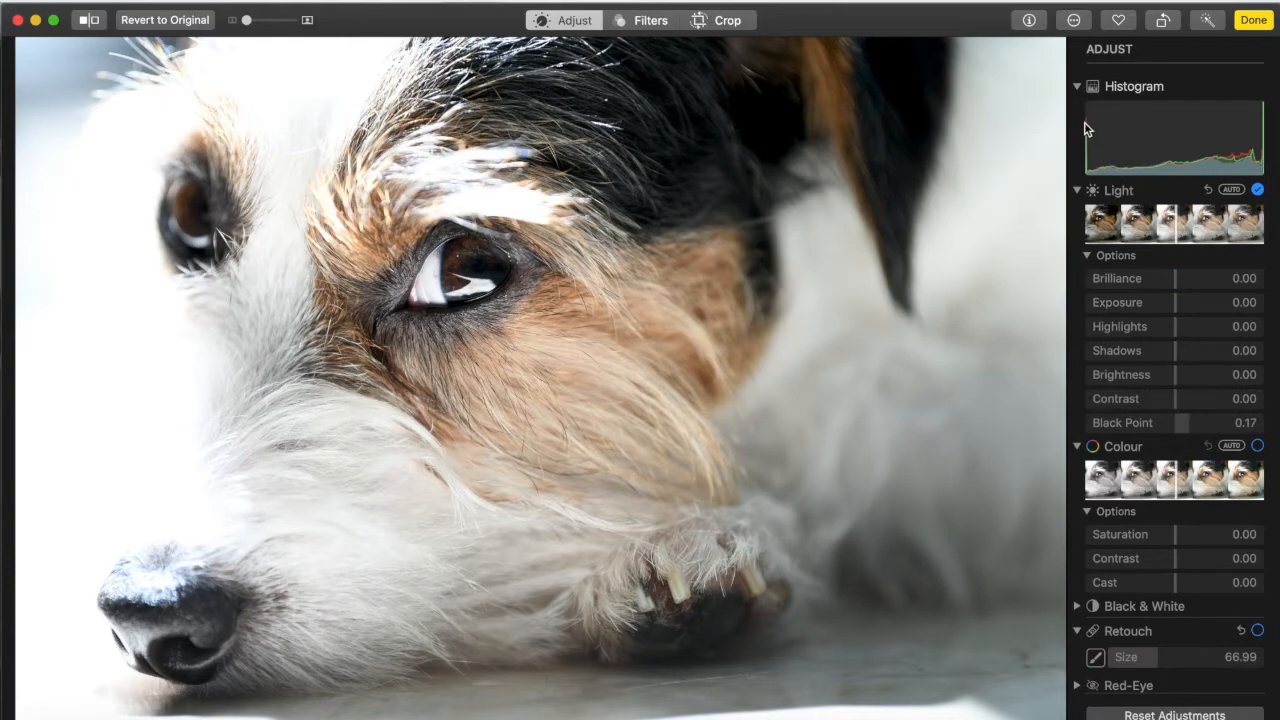
{"action": "left_click", "coordinate": [1257, 190]}
{"action": "left_click", "coordinate": [1257, 190]}
Sample the brown fur beside the dog's eye for Selective Colour, set its Saturation to 28.66, and compare with and without it.
{"action": "scroll", "coordinate": [1158, 573], "scroll_direction": "down", "scroll_amount": 8}
{"action": "left_click", "coordinate": [1100, 522]}
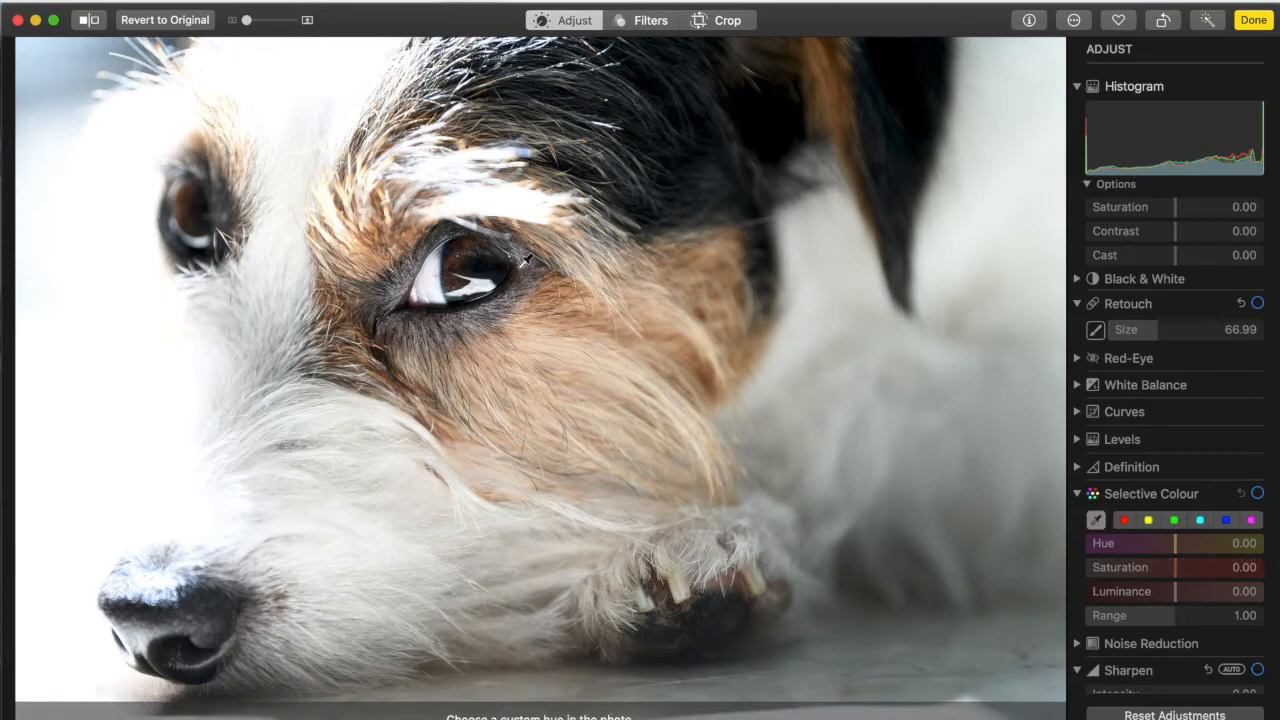
{"action": "left_click", "coordinate": [548, 296]}
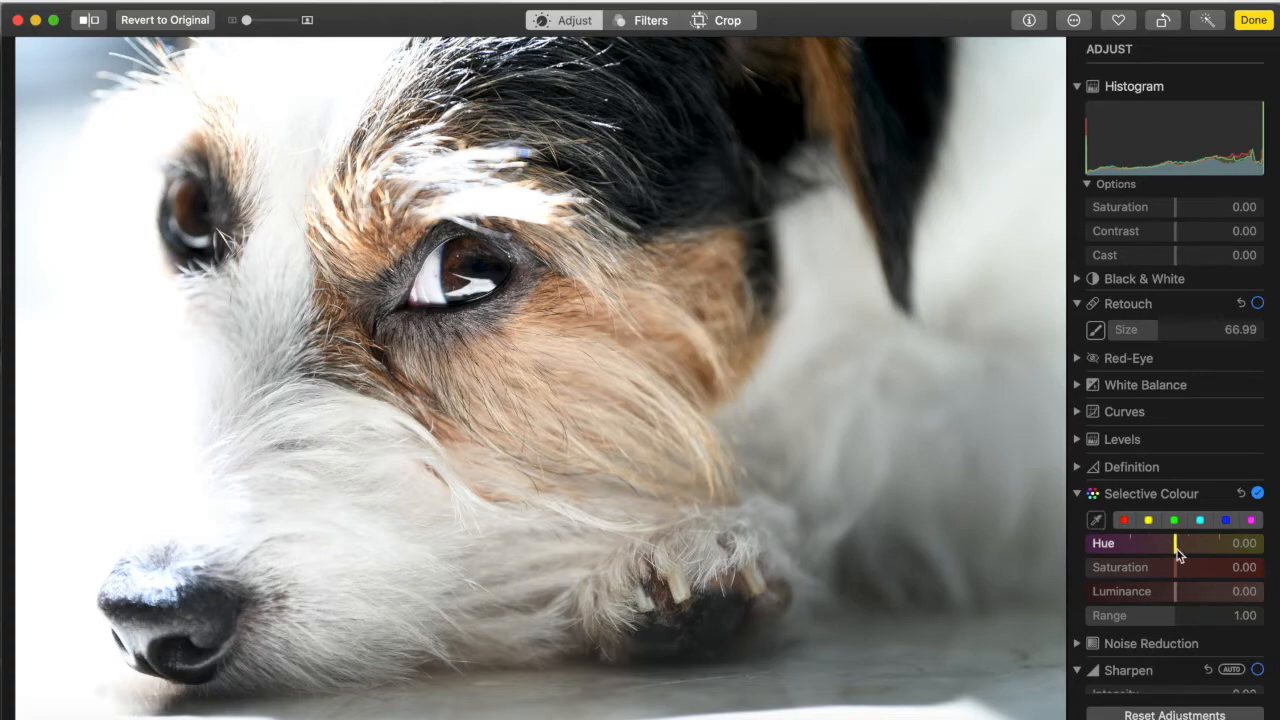
{"action": "left_click_drag", "start_coordinate": [1175, 568], "coordinate": [1247, 568]}
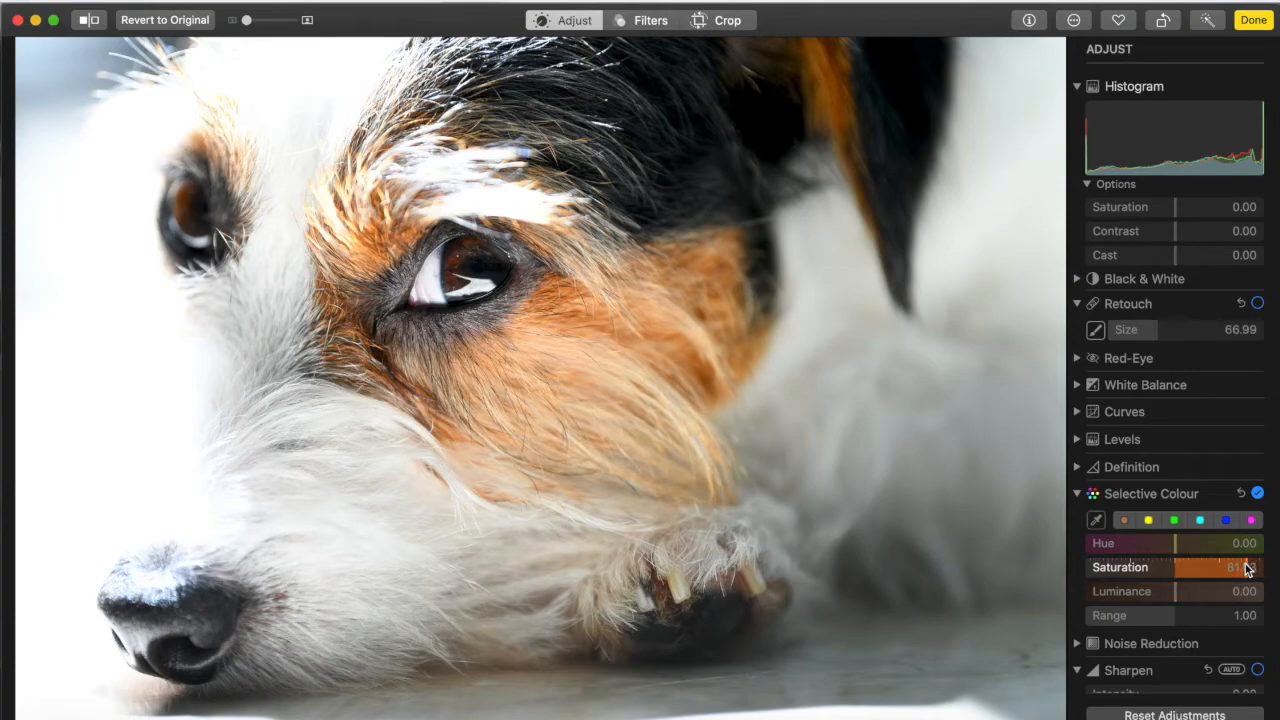
{"action": "left_click", "coordinate": [1204, 566]}
{"action": "left_click_drag", "start_coordinate": [1206, 567], "coordinate": [1202, 567]}
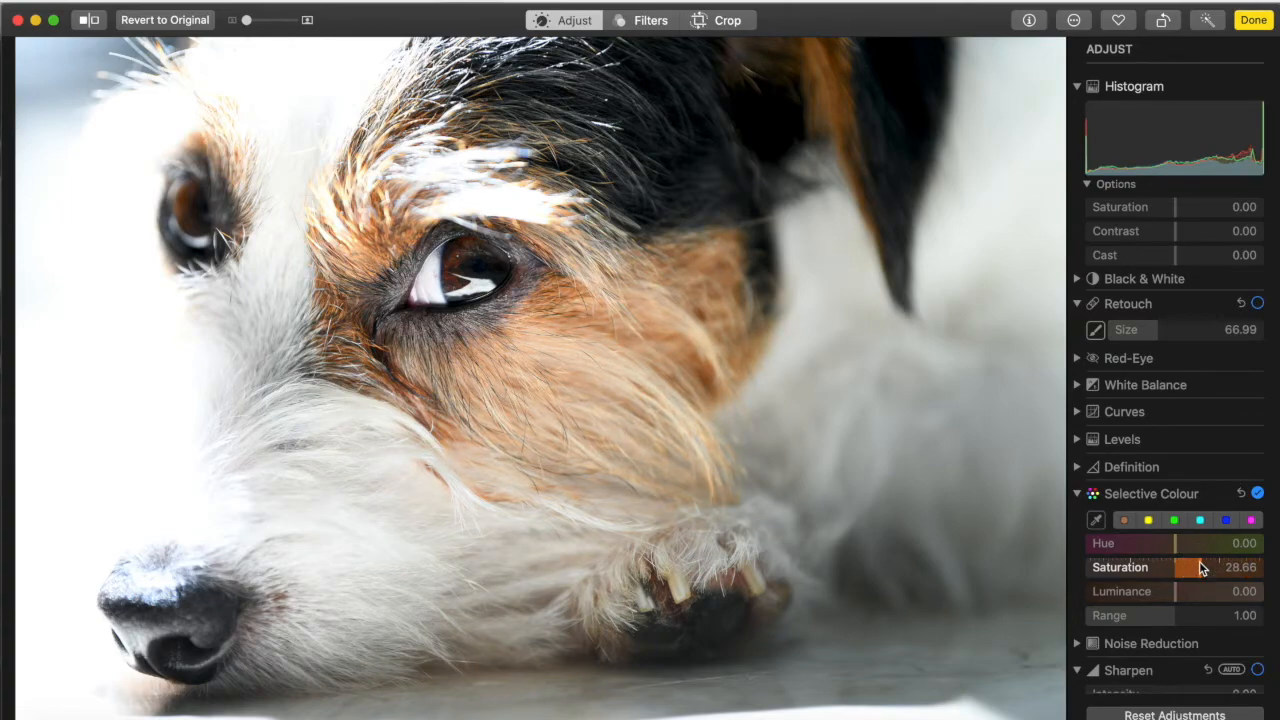
{"action": "left_click", "coordinate": [1258, 494]}
{"action": "left_click", "coordinate": [1258, 494]}
Sharpen the photo with Intensity 0.86 and Edges 0.43, comparing the magnified fur around the eye with and without the sharpening.
{"action": "scroll", "coordinate": [1170, 388], "scroll_direction": "down", "scroll_amount": 3}
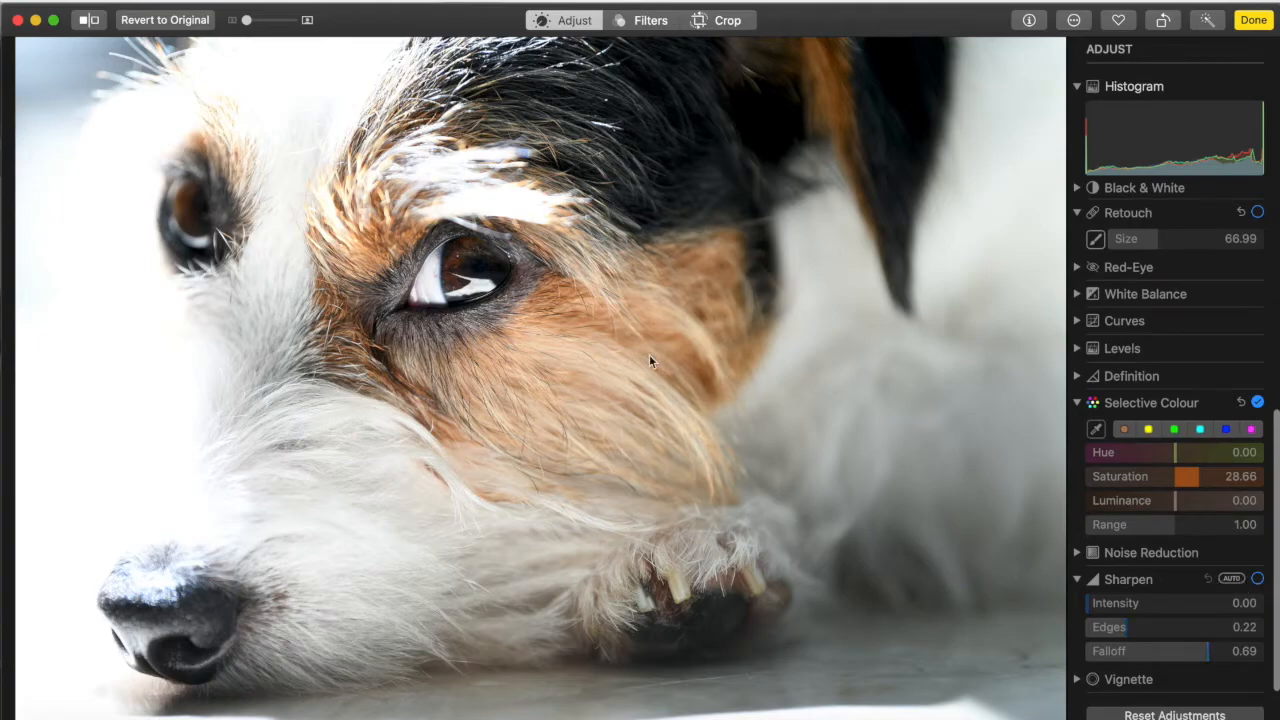
{"action": "scroll", "coordinate": [349, 286], "scroll_direction": "up", "scroll_amount": 5}
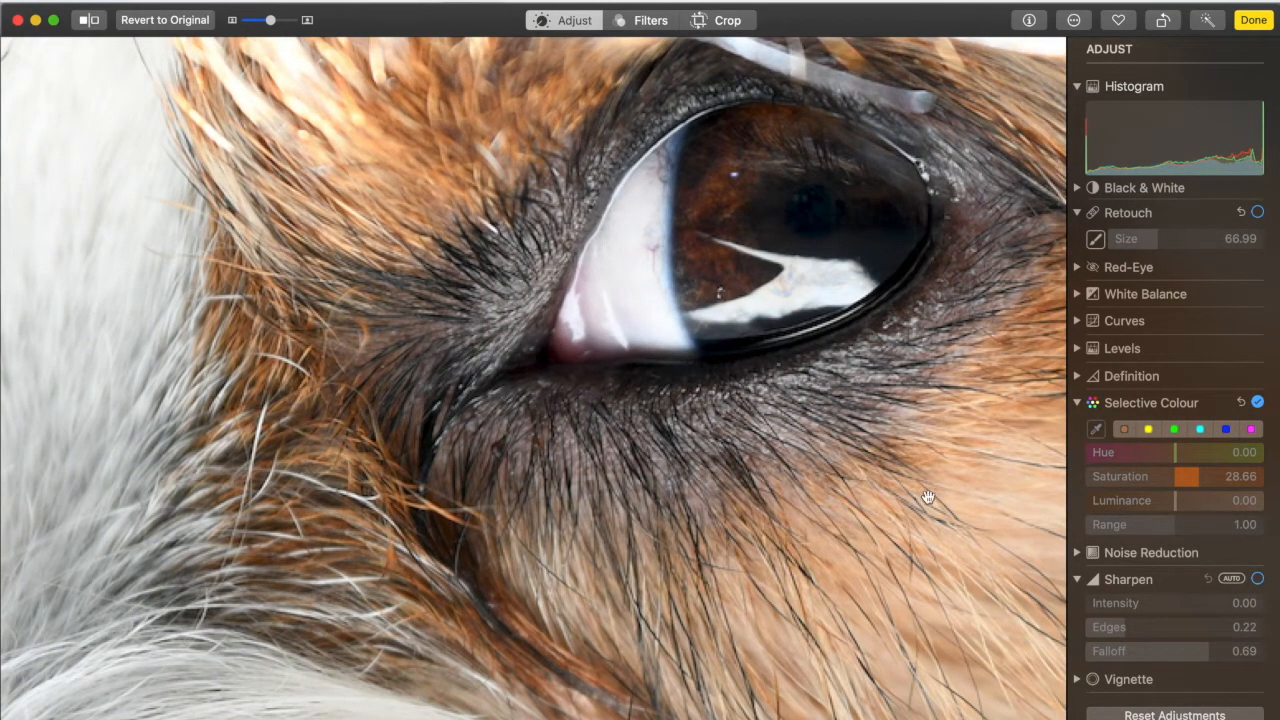
{"action": "left_click_drag", "start_coordinate": [1224, 603], "coordinate": [1164, 625]}
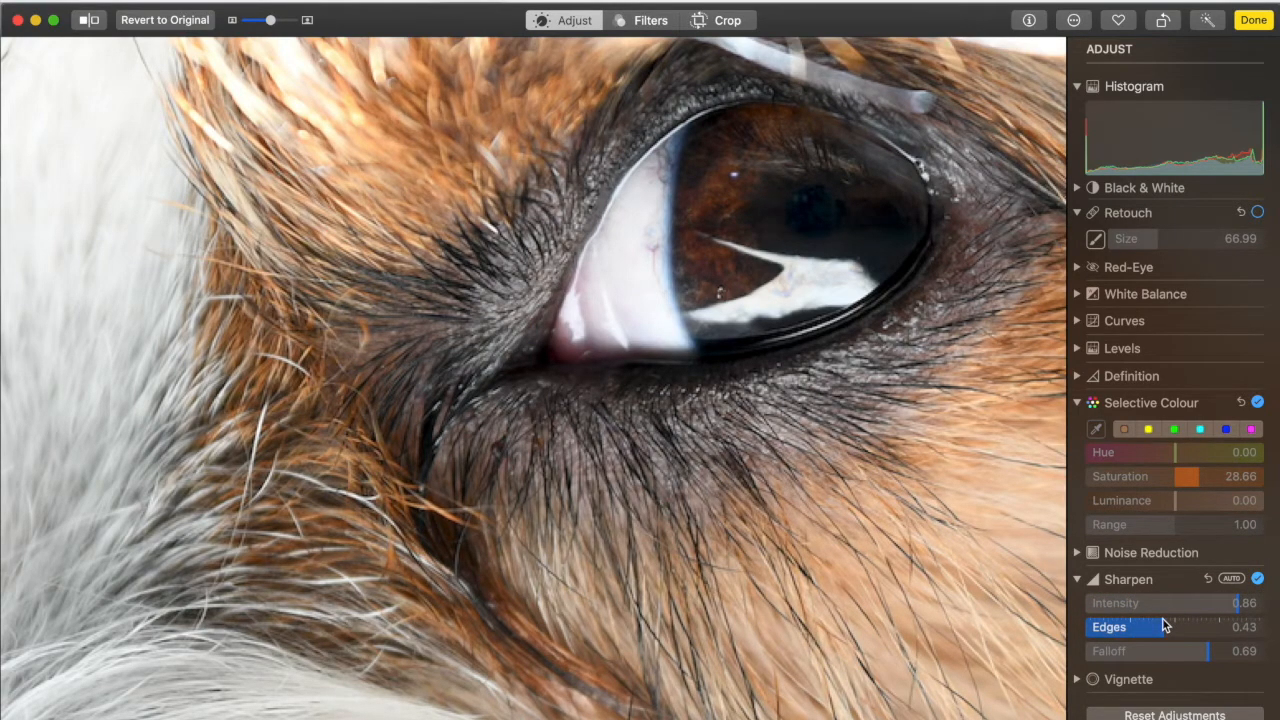
{"action": "left_click", "coordinate": [1257, 579]}
{"action": "left_click", "coordinate": [1257, 579]}
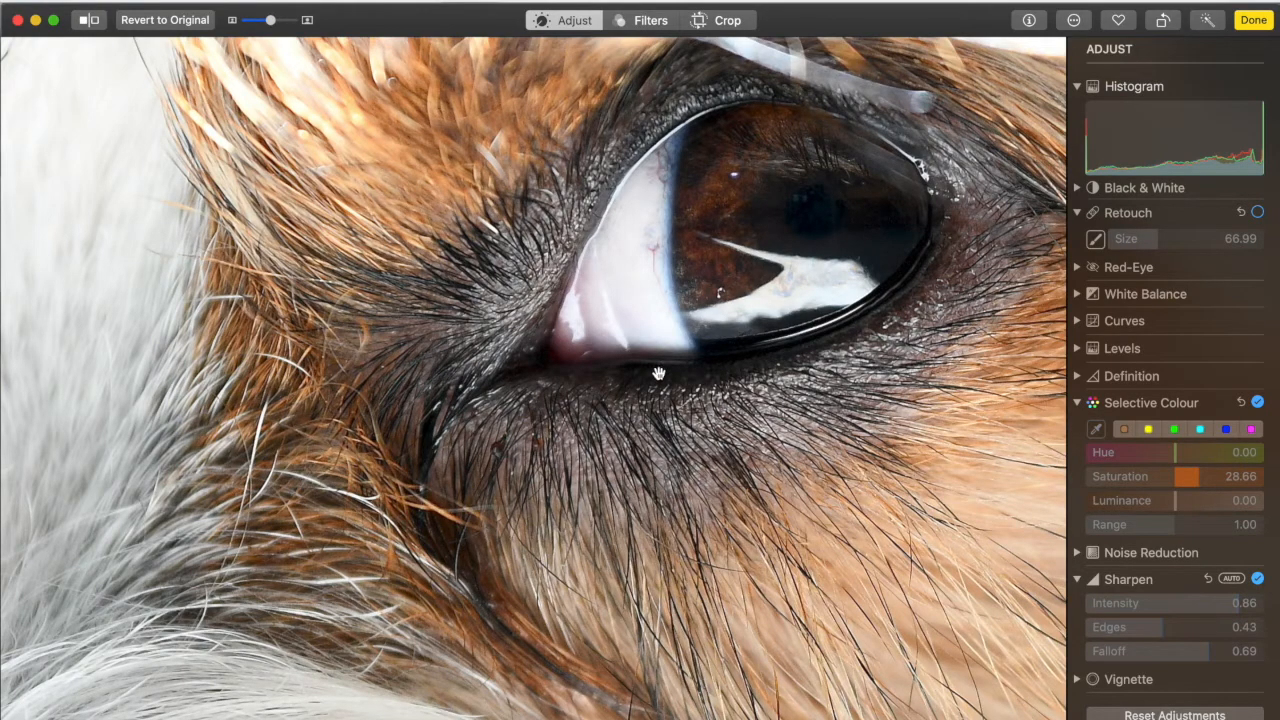
Compare the whole photo with and without the sharpening, keep it enabled, and finish editing.
{"action": "scroll", "coordinate": [658, 373], "scroll_direction": "down", "scroll_amount": 10}
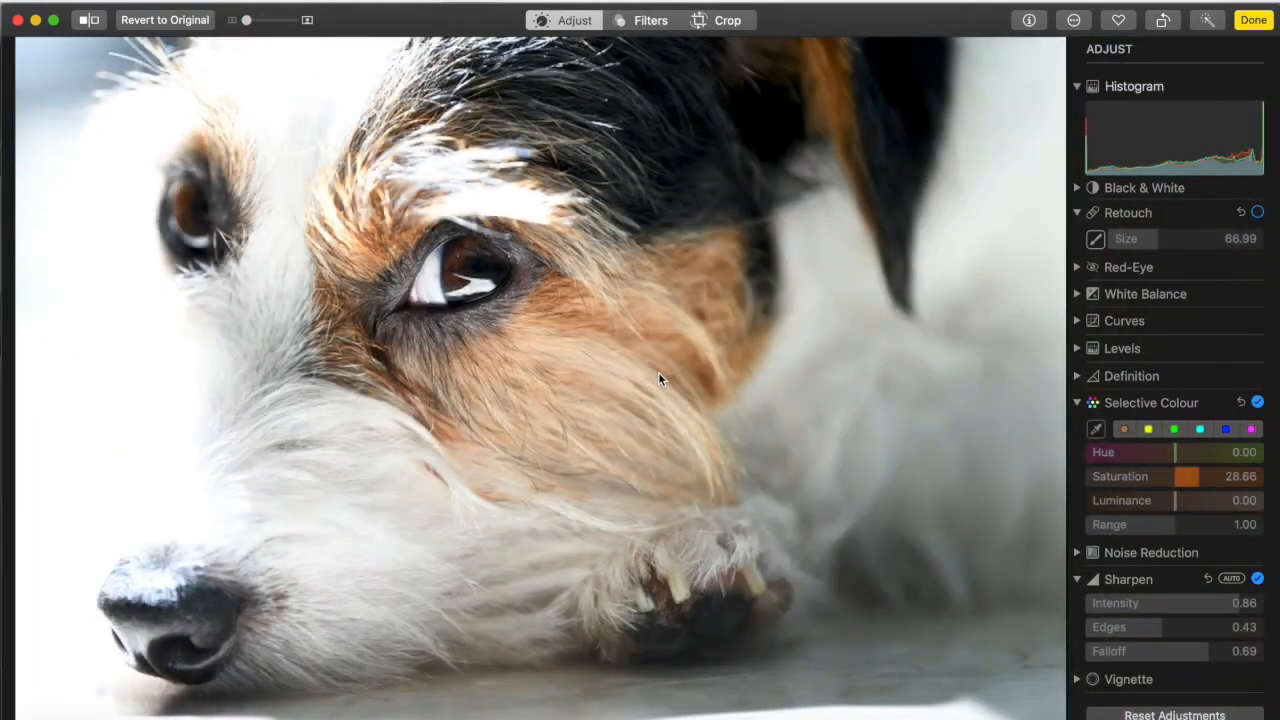
{"action": "left_click", "coordinate": [1258, 580]}
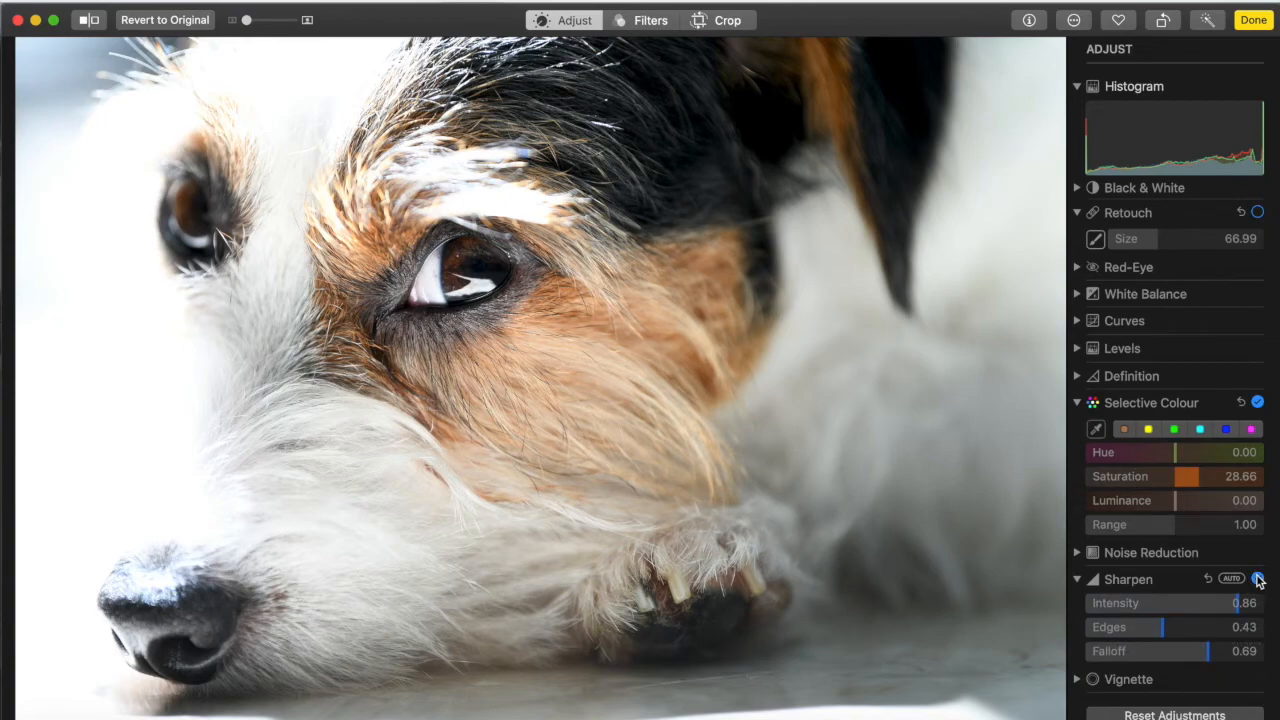
{"action": "left_click", "coordinate": [1258, 580]}
{"action": "left_click", "coordinate": [1256, 21]}
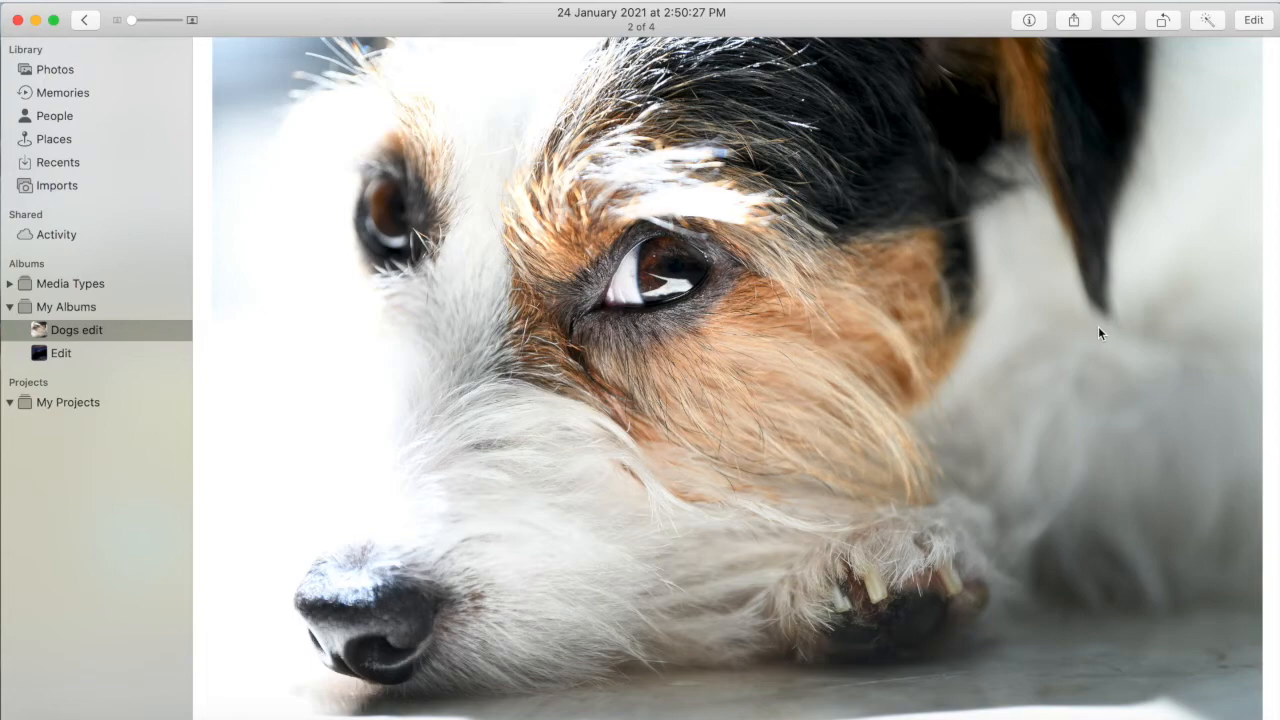
Compare the edited close-up with the first photo in the album by flipping between them, ending on the edited one.
{"action": "key", "text": "Left"}
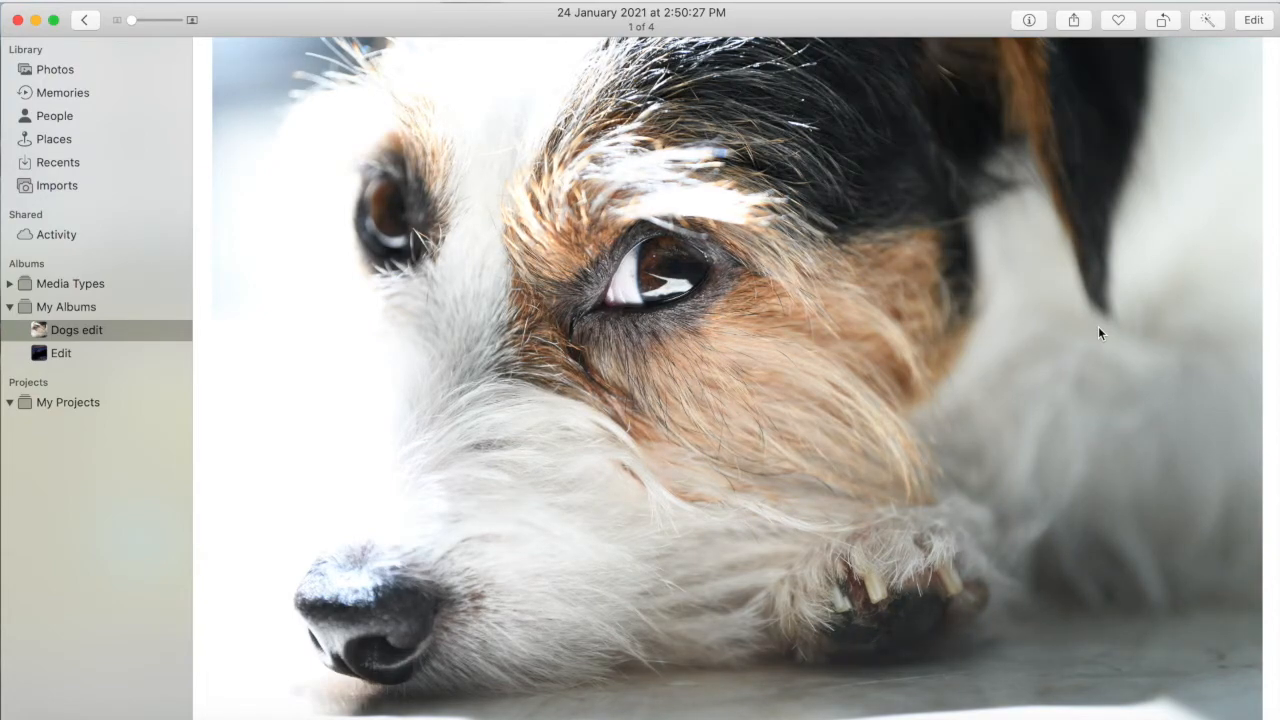
{"action": "key", "text": "Right"}
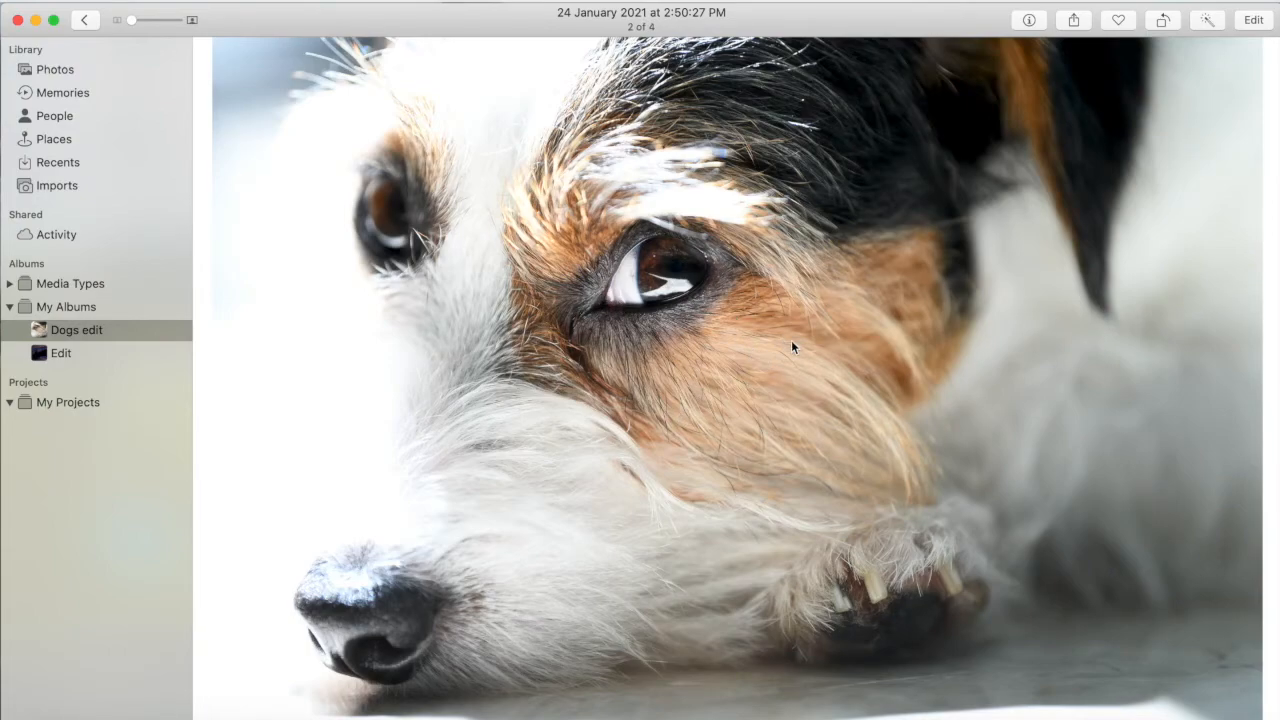
{"action": "key", "text": "Left"}
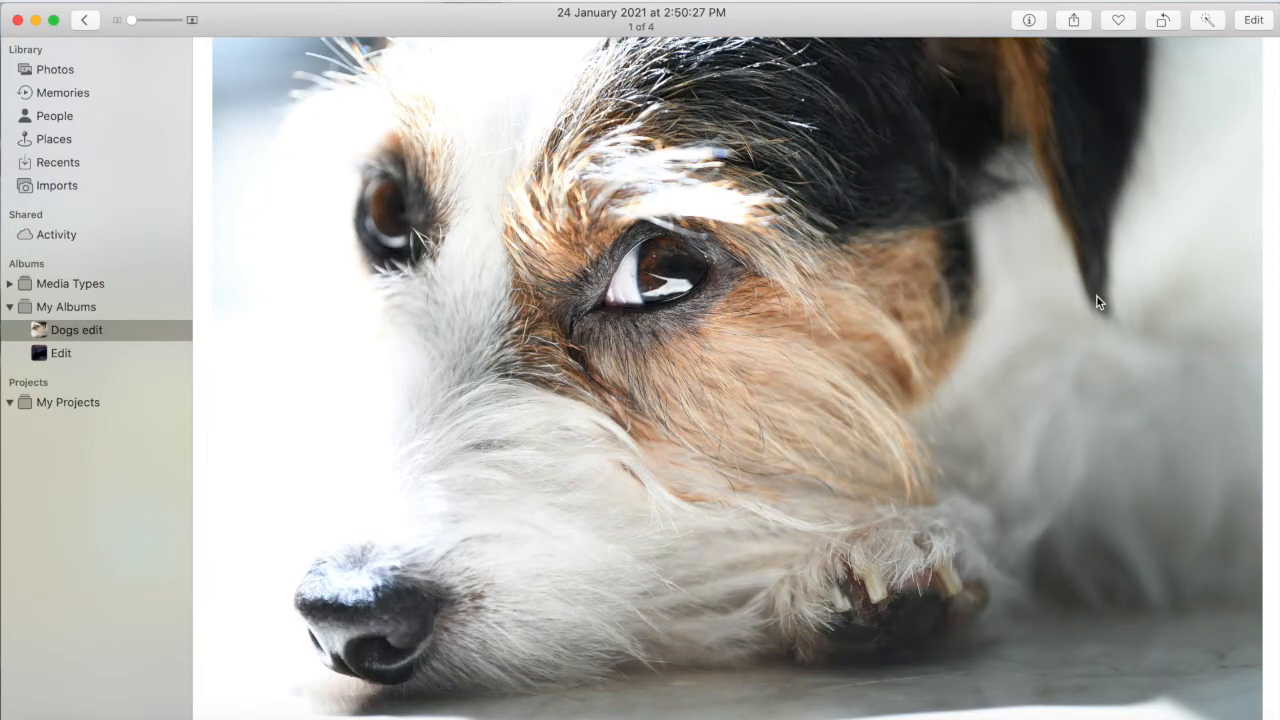
{"action": "key", "text": "Right"}
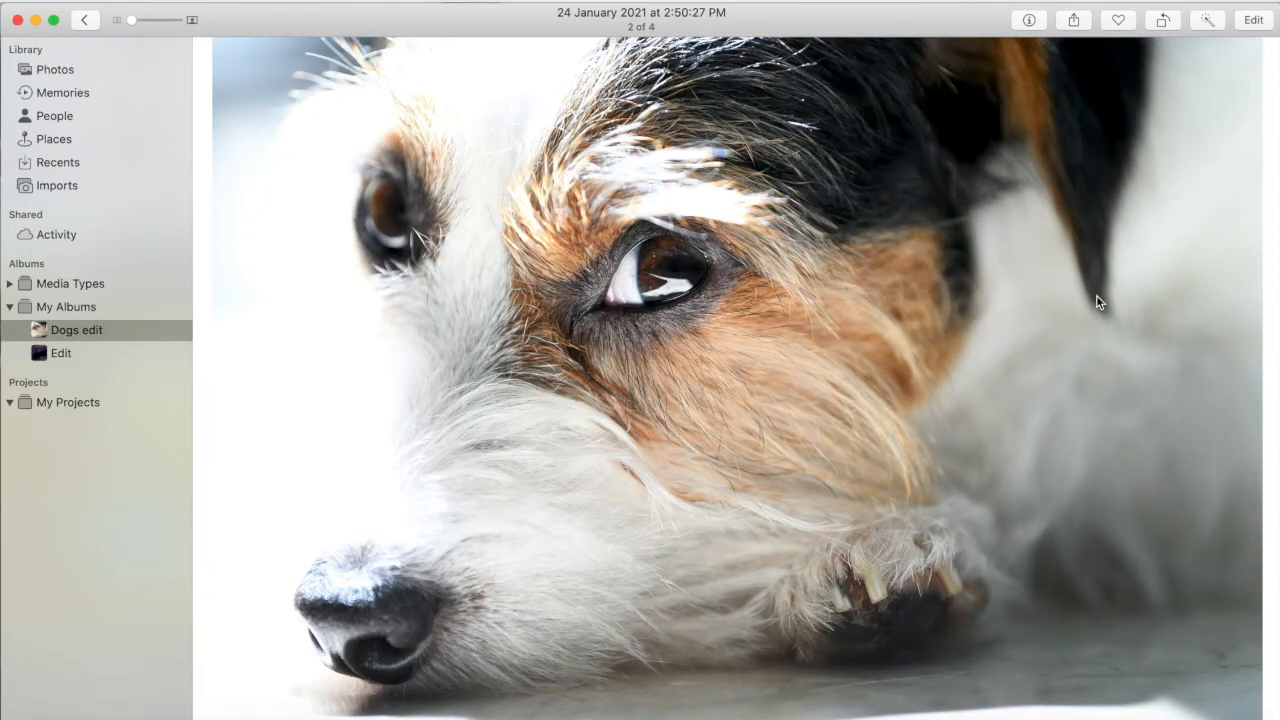